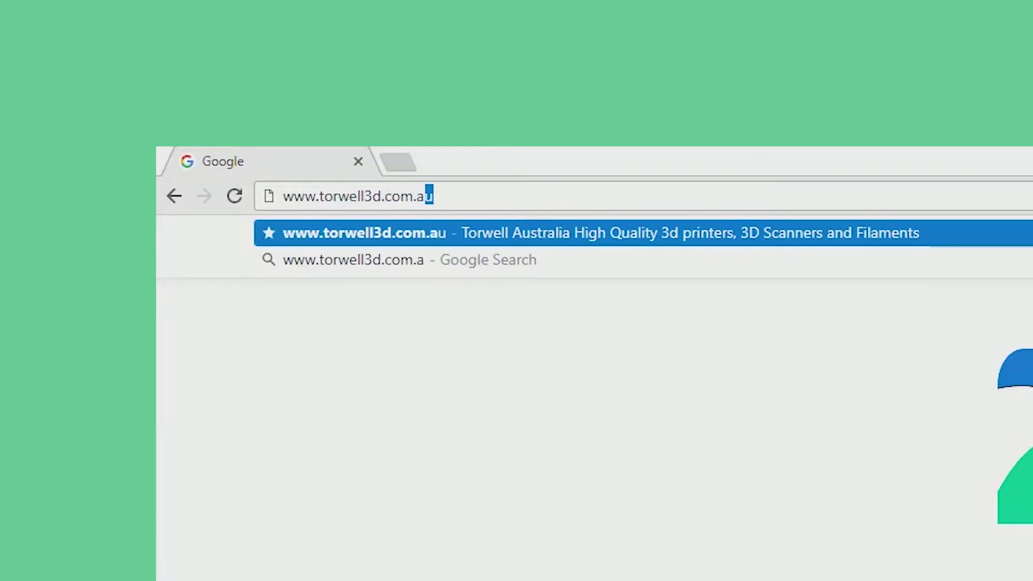
pyautogui.press('Return')
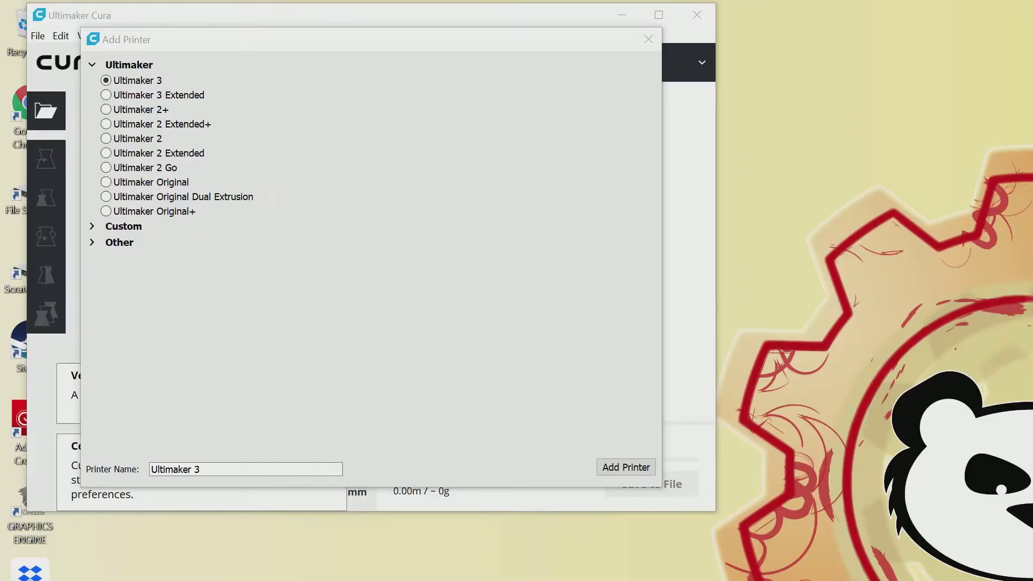
# Step: Add a Custom FDM printer with the printer name 'Anet A8'
pyautogui.click(123, 226)
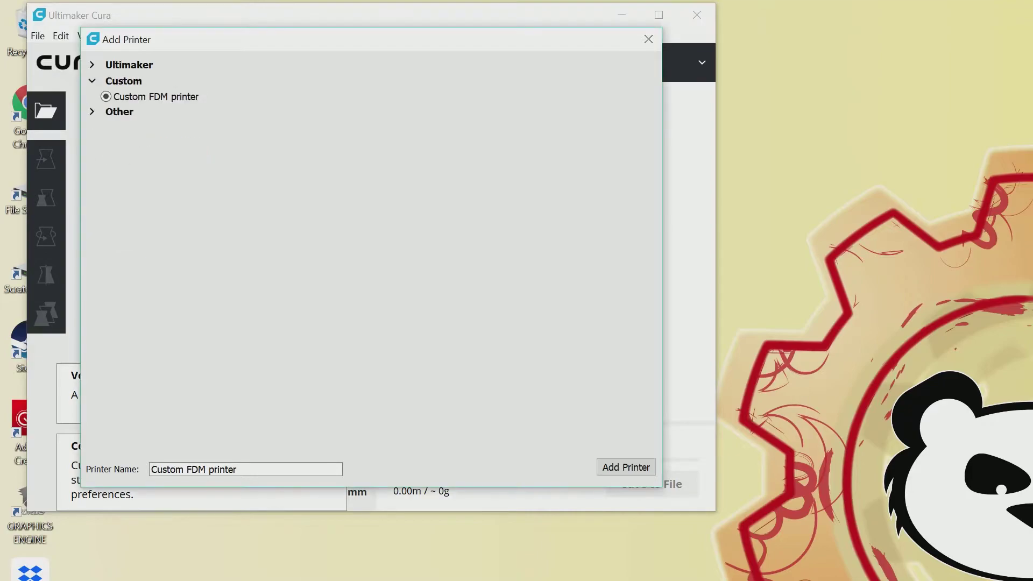
pyautogui.click(236, 470)
pyautogui.hotkey('ctrl', 'shift', 'Left')
pyautogui.hotkey('ctrl', 'shift', 'Left')
pyautogui.hotkey('ctrl', 'shift', 'Left')
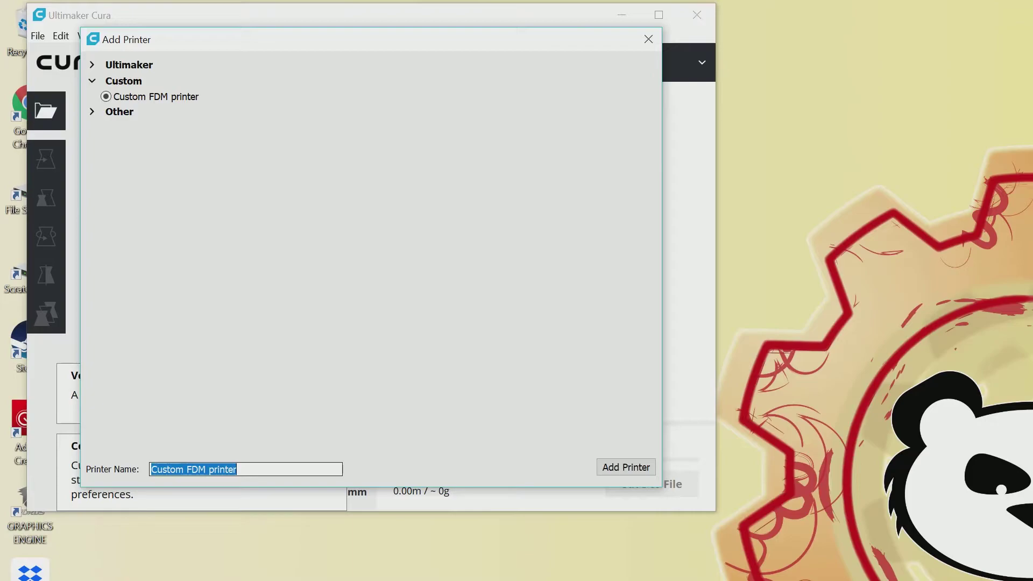
pyautogui.write('Anet A8')
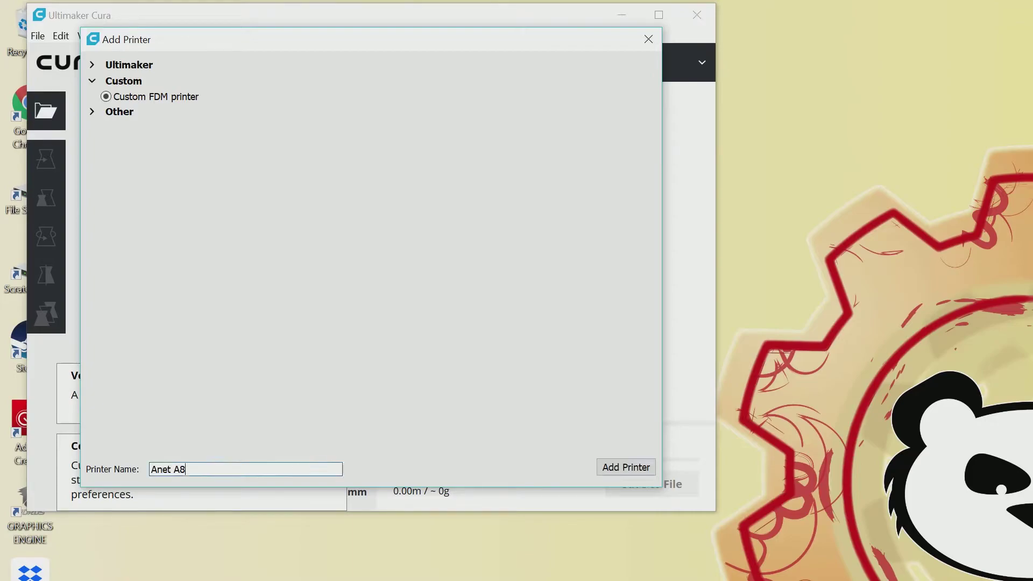
pyautogui.click(626, 467)
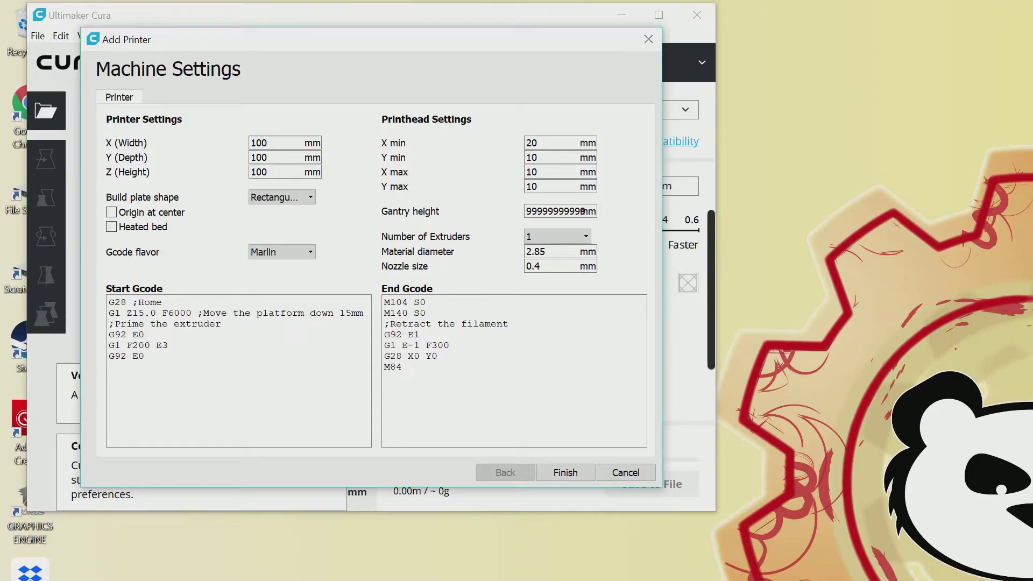
# Step: Set the Anet A8 build volume to X 220, Y 220, Z 240 mm
pyautogui.doubleClick(259, 143)
pyautogui.write('220')
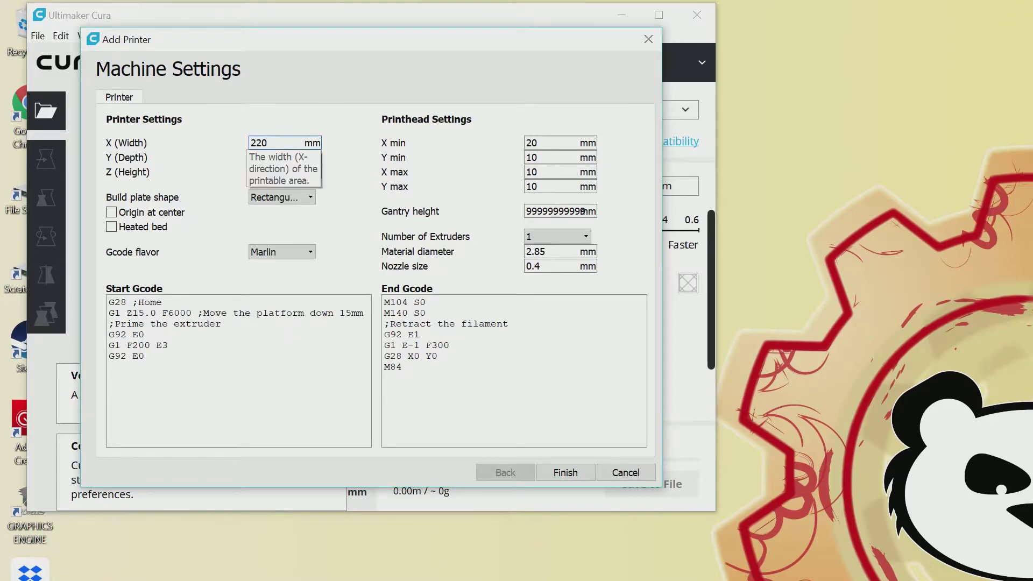
pyautogui.press('Tab')
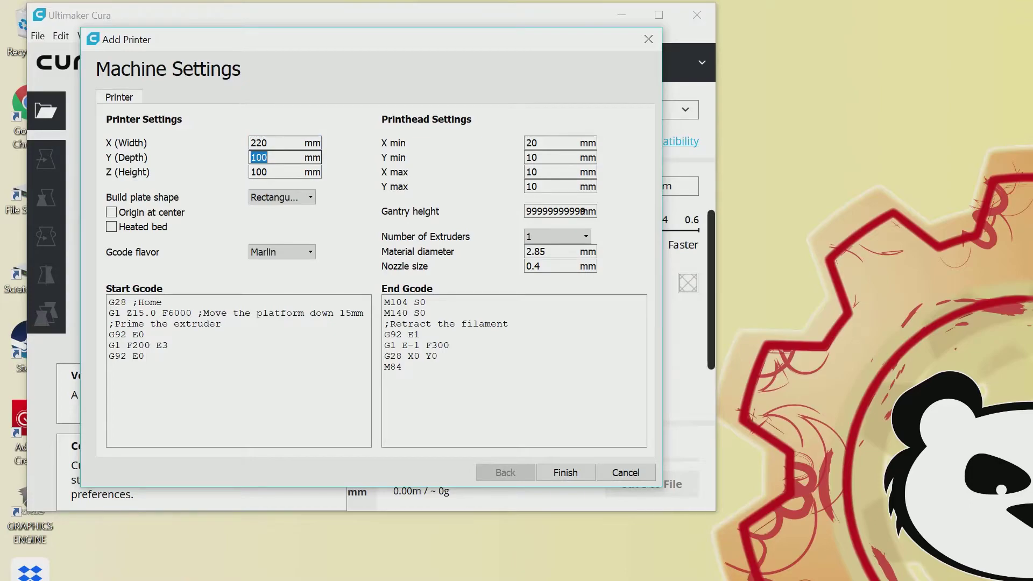
pyautogui.write('220')
pyautogui.press('Tab')
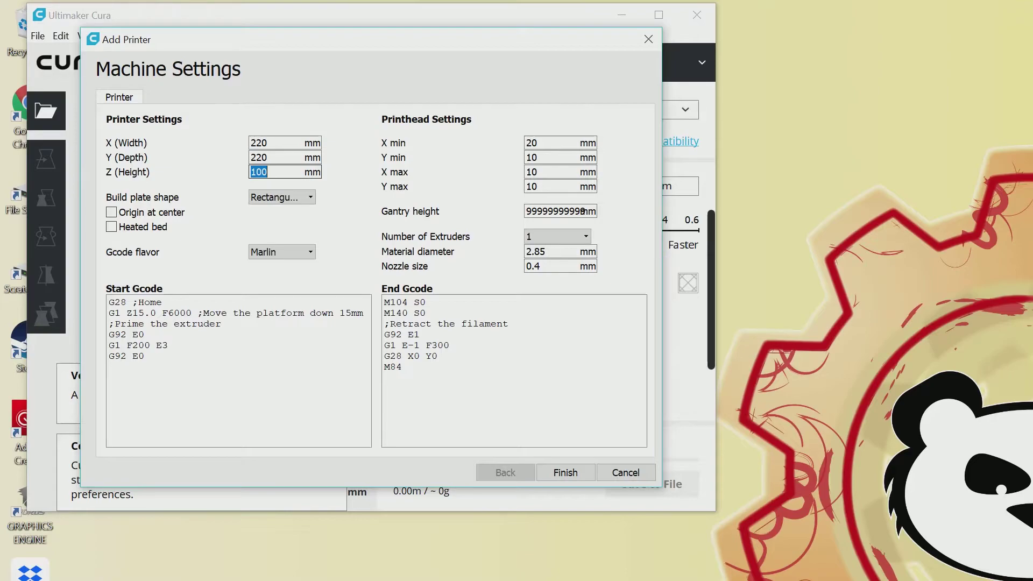
pyautogui.write('240')
# Step: Enable the heated bed, choose RepRap gcode flavor and set 1.75 mm material diameter
pyautogui.click(111, 227)
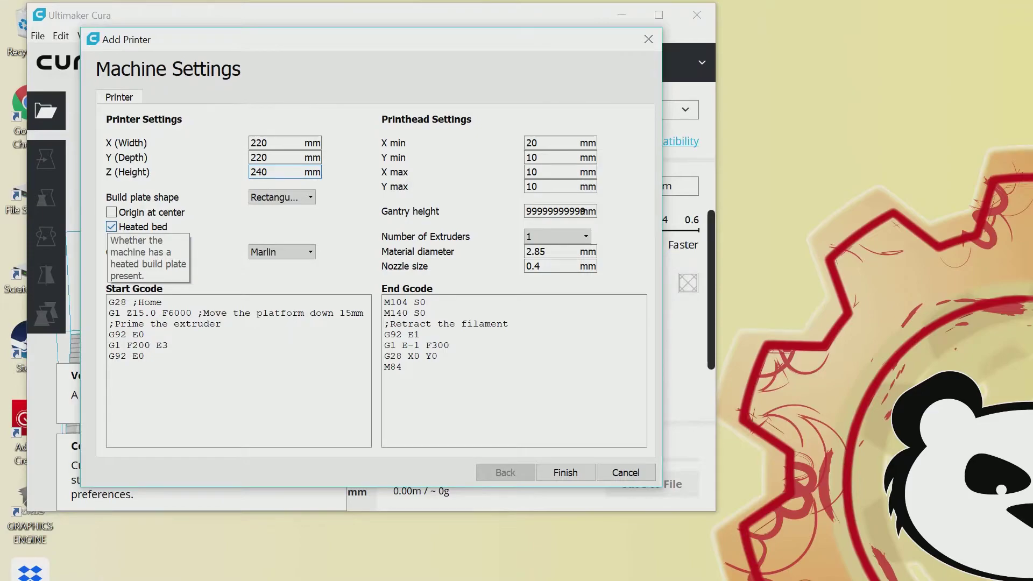
pyautogui.click(282, 251)
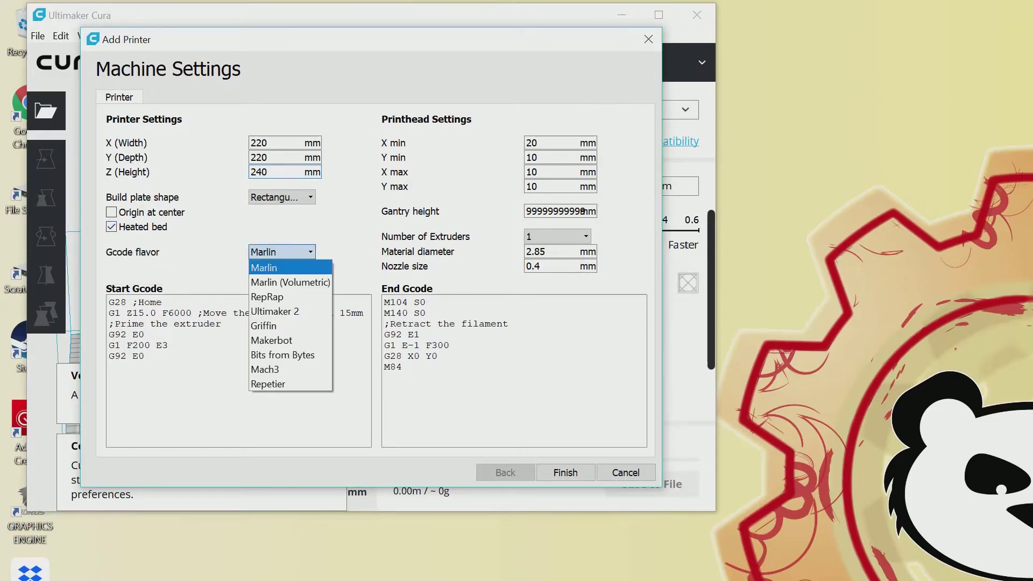
pyautogui.press('Down')
pyautogui.press('Down')
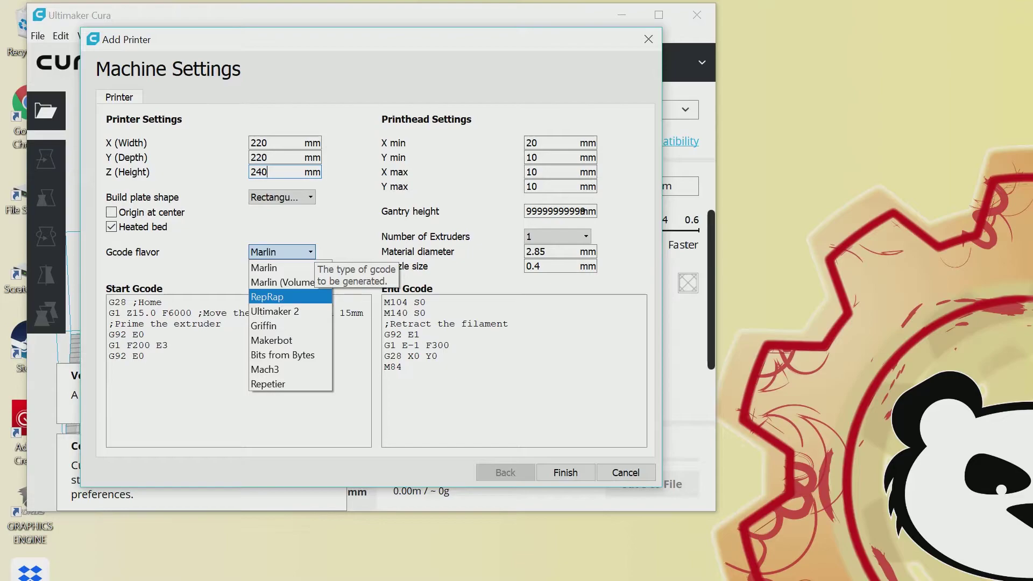
pyautogui.press('Return')
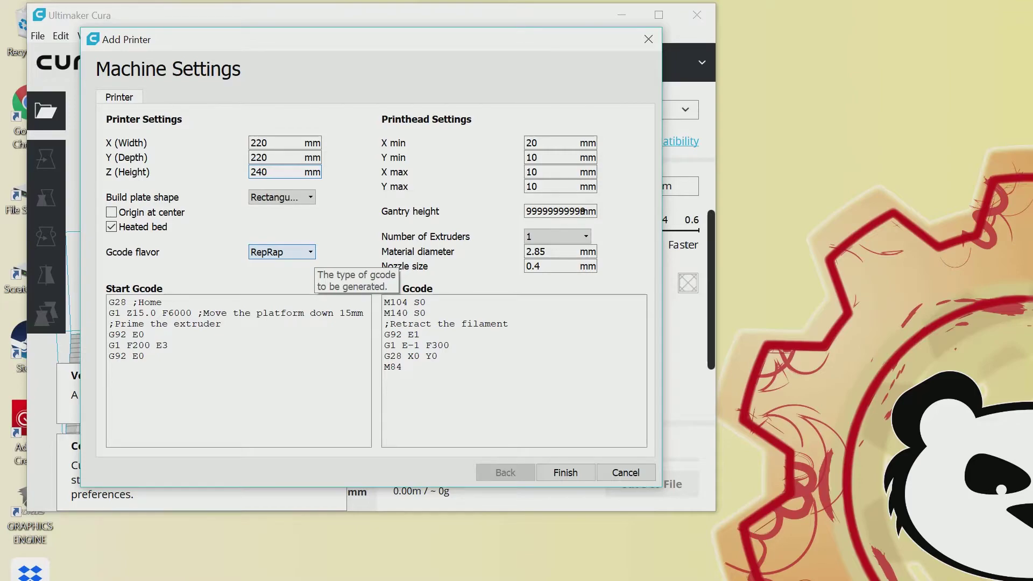
pyautogui.press('Tab')
pyautogui.press('Tab')
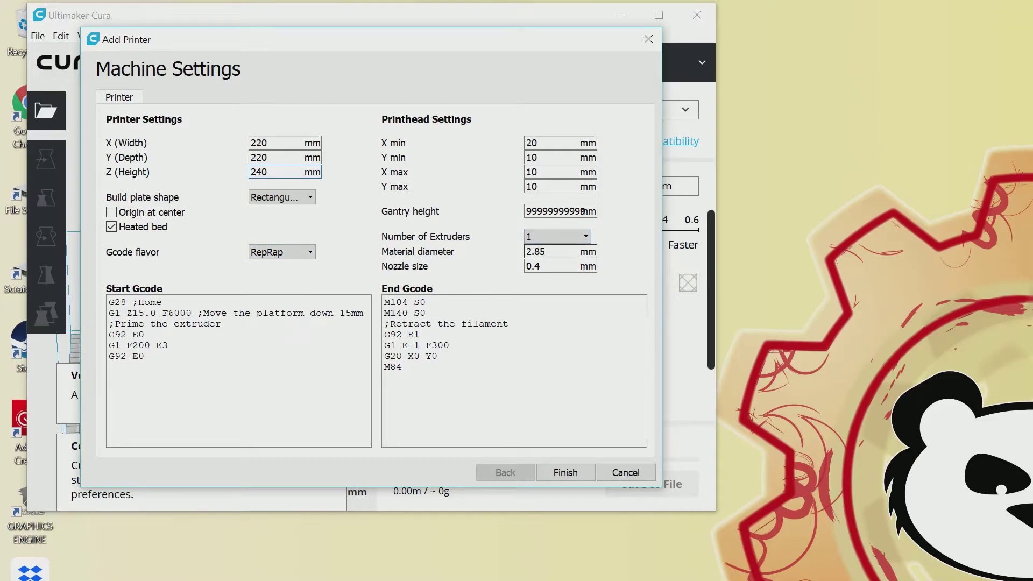
pyautogui.press('Tab')
pyautogui.write('1.75')
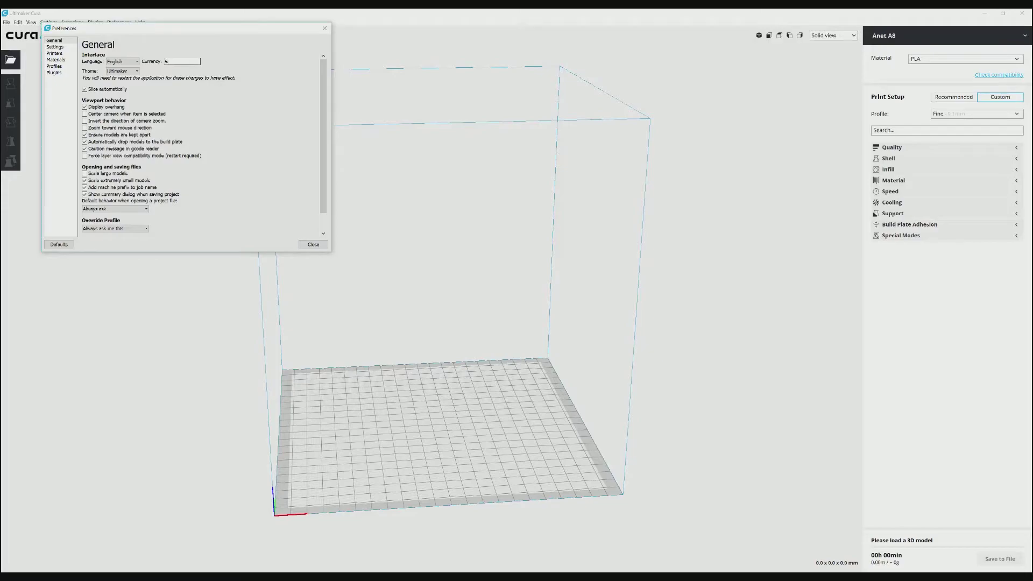
# Step: Rename the Custom Material PLA to 'Galaxy Blue PLA' with brand Torwell3D
pyautogui.click(55, 59)
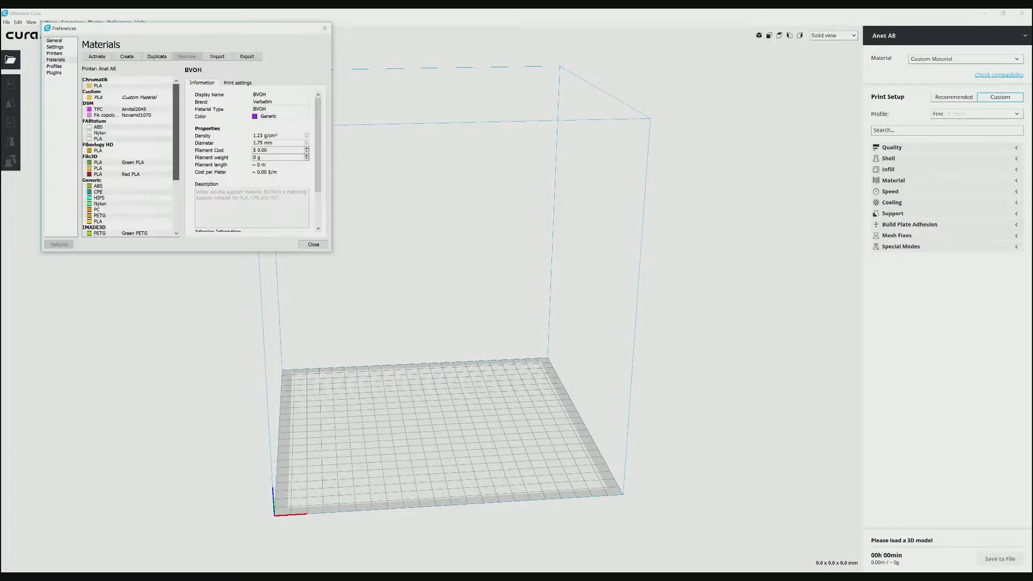
pyautogui.click(129, 97)
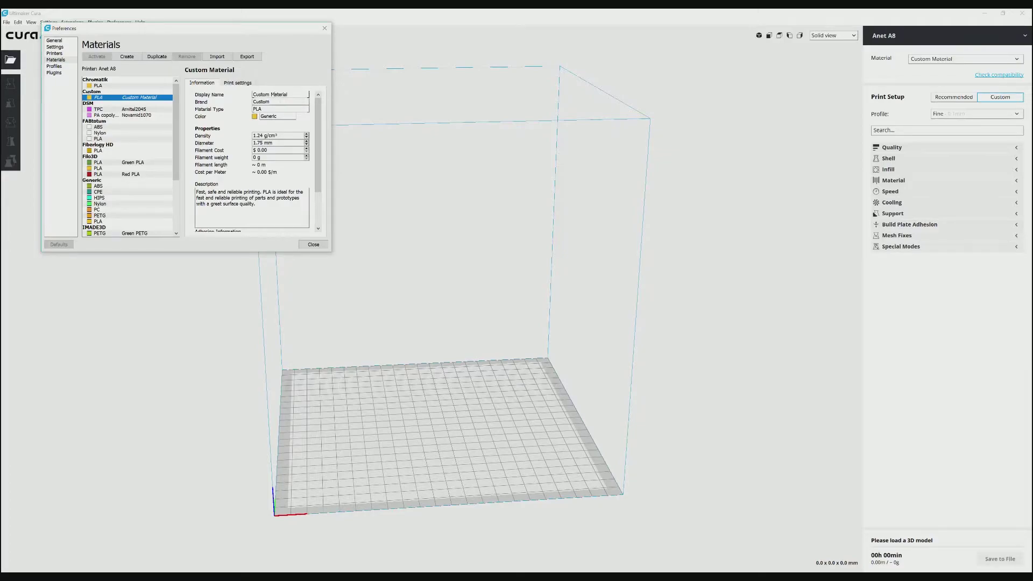
pyautogui.hotkey('ctrl', 'a')
pyautogui.write('Galaxy Blue PLA')
pyautogui.press('Tab')
pyautogui.write('Torwell')
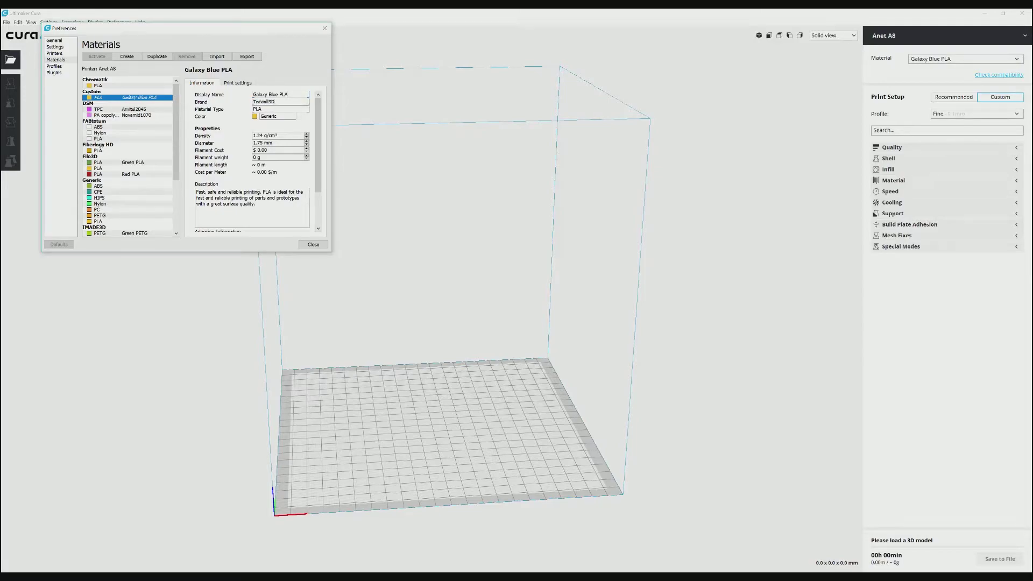
pyautogui.write('3D')
pyautogui.press('Tab')
pyautogui.press('Tab')
# Step: Give it a navy colour named Galaxy Blue, cost $27.50 and 1000 g filament weight
pyautogui.press('space')
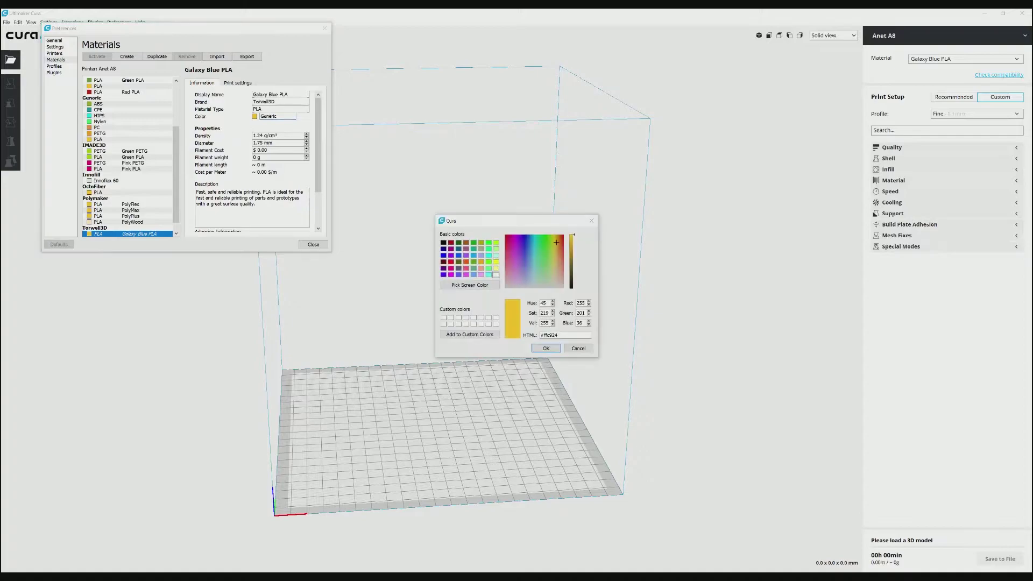
pyautogui.press('Down')
pyautogui.press('Return')
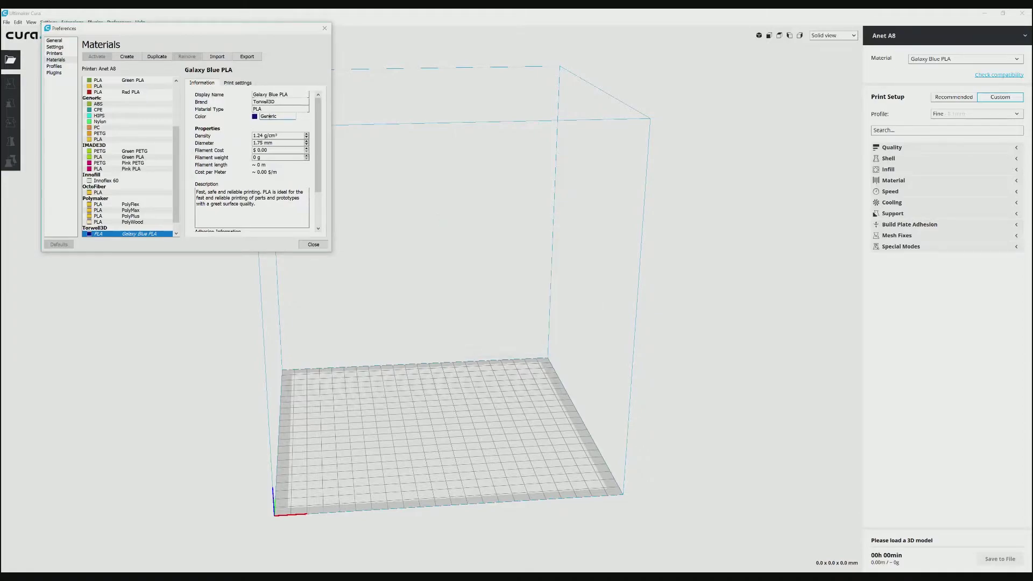
pyautogui.write('Galaxy Blu')
pyautogui.write('27.50')
pyautogui.press('Tab')
pyautogui.write('1000')
# Step: Set Galaxy Blue PLA's printing temperature to 210 °C and build plate temperature to 50 °C
pyautogui.click(237, 83)
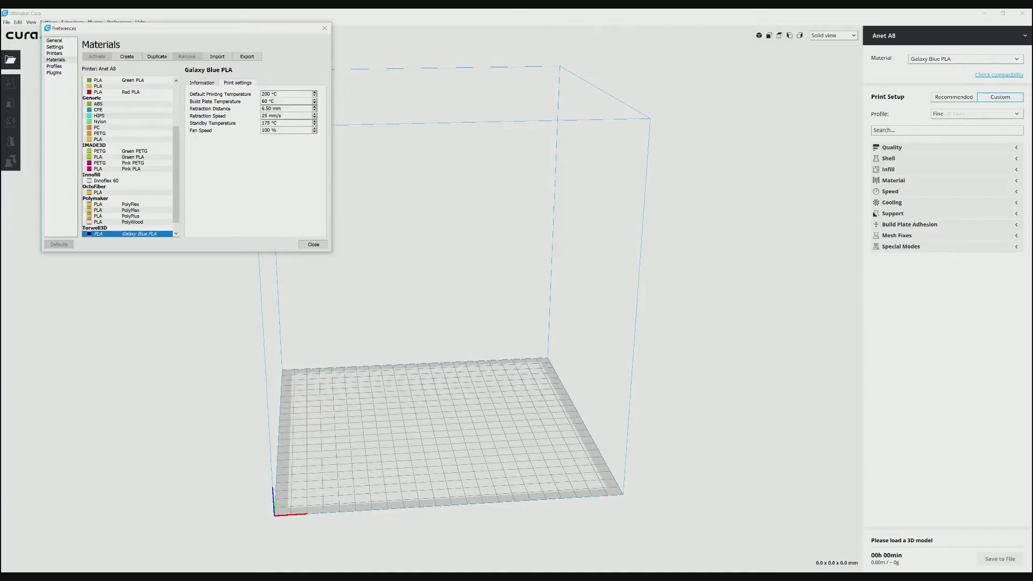
pyautogui.doubleClick(265, 93)
pyautogui.write('210')
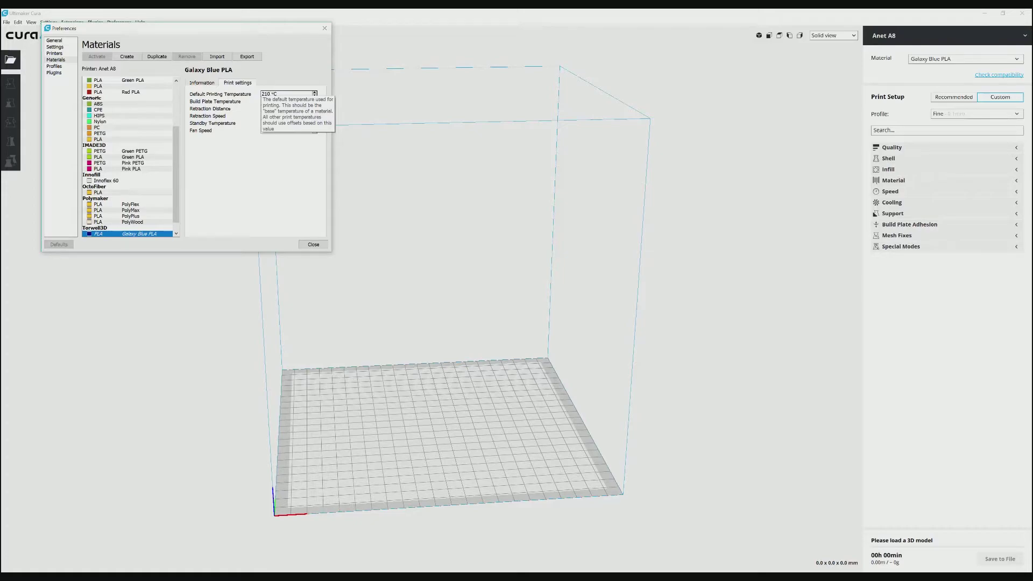
pyautogui.press('Tab')
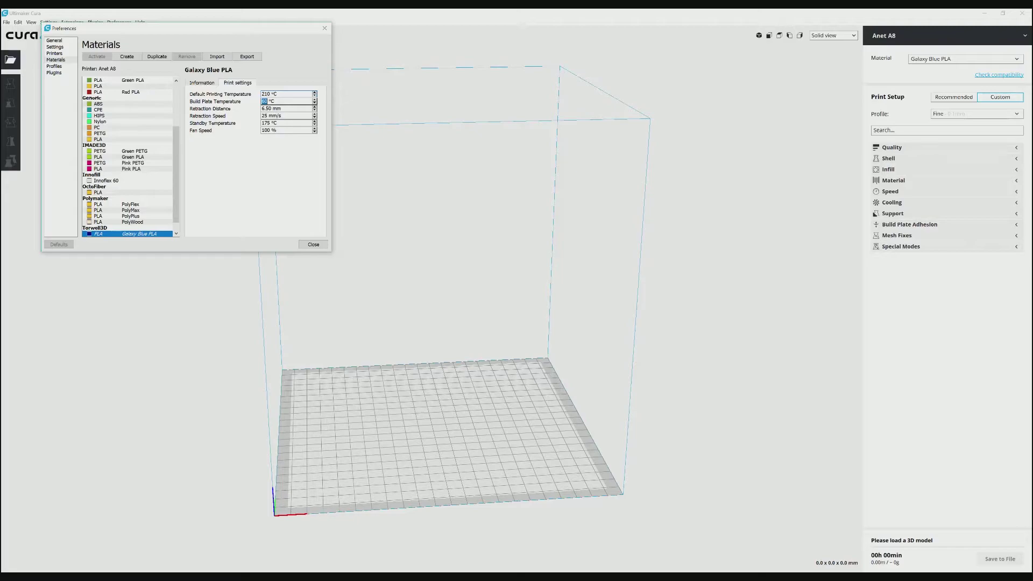
pyautogui.write('50')
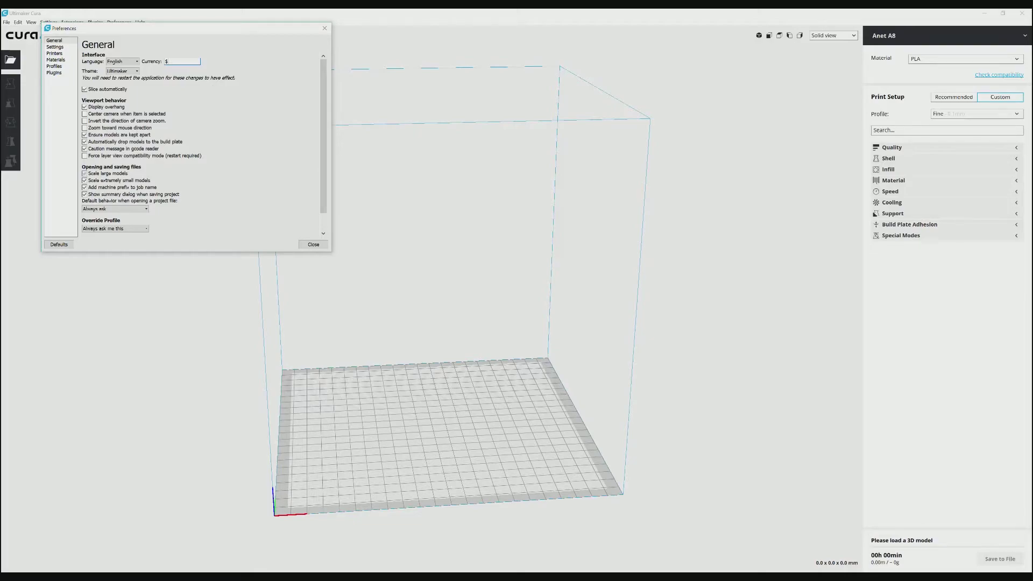
# Step: Look over the General preferences, then switch to the Settings visibility page
pyautogui.scroll(-2, 204, 144)
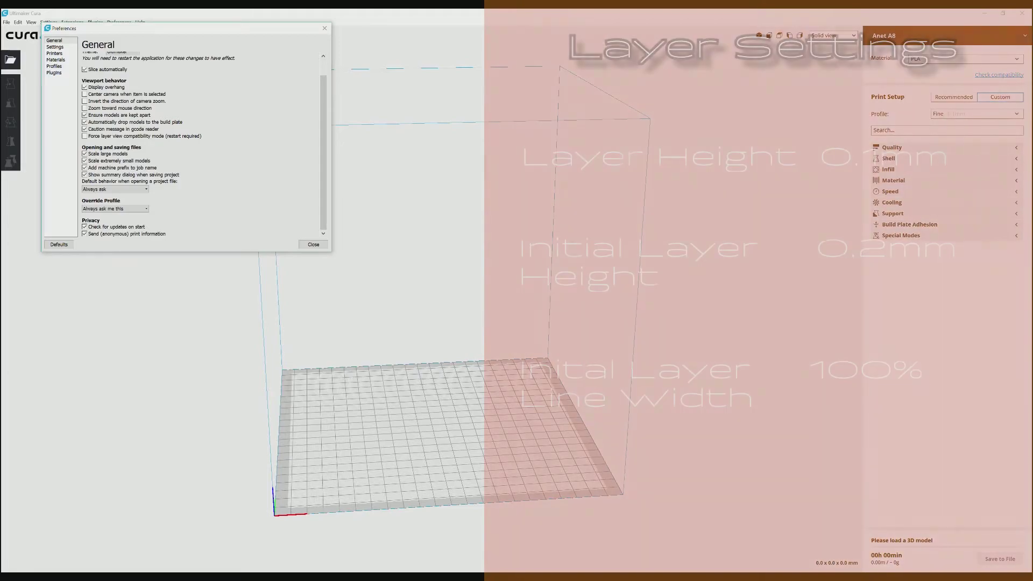
pyautogui.scroll(1, 202, 144)
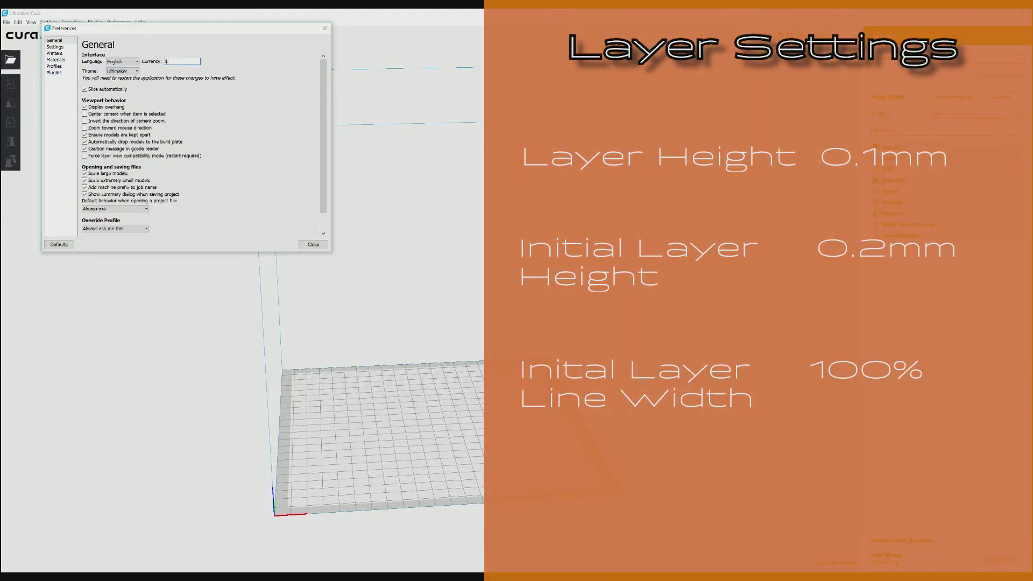
pyautogui.scroll(-1, 202, 144)
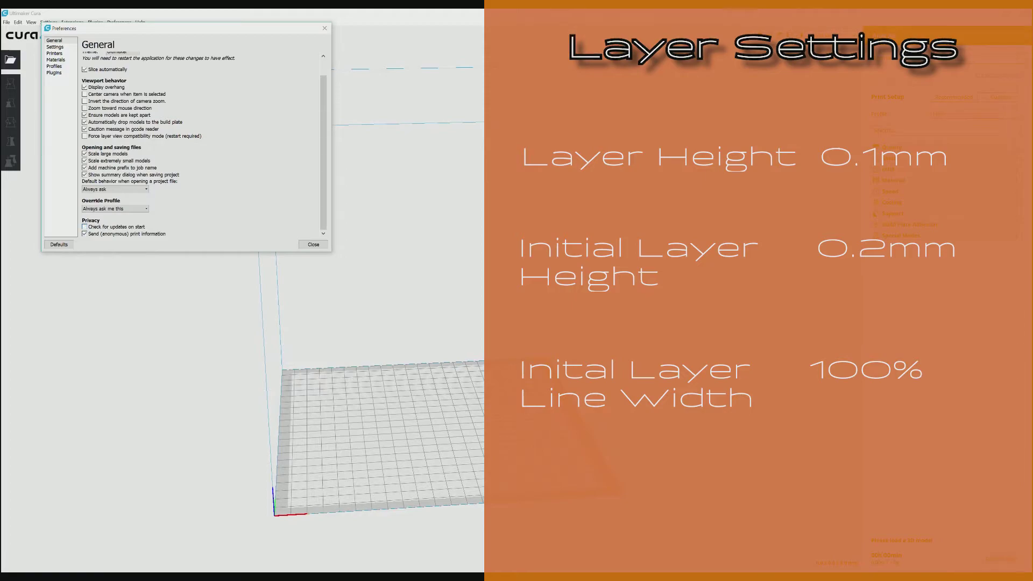
pyautogui.click(55, 47)
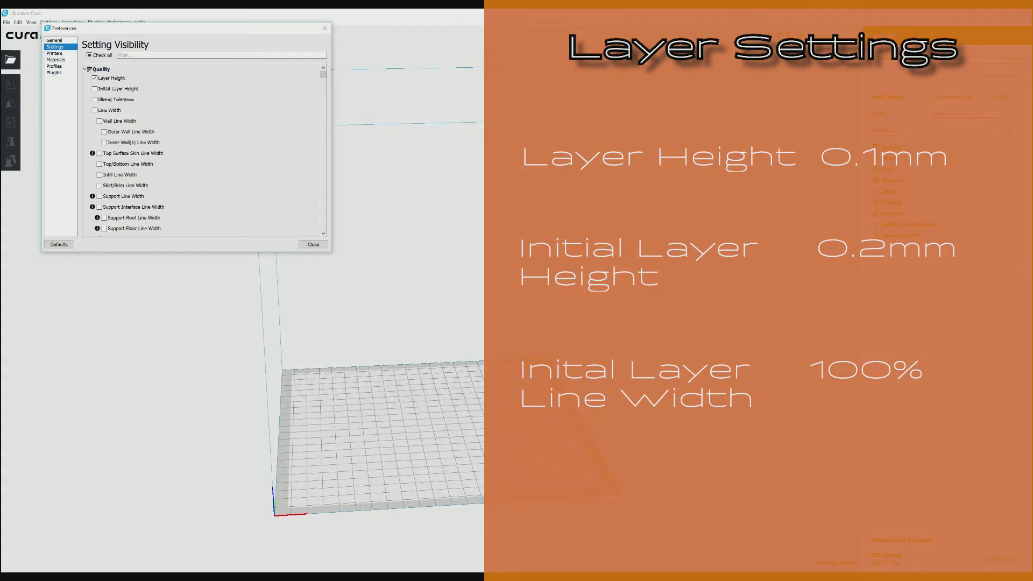
pyautogui.click(95, 89)
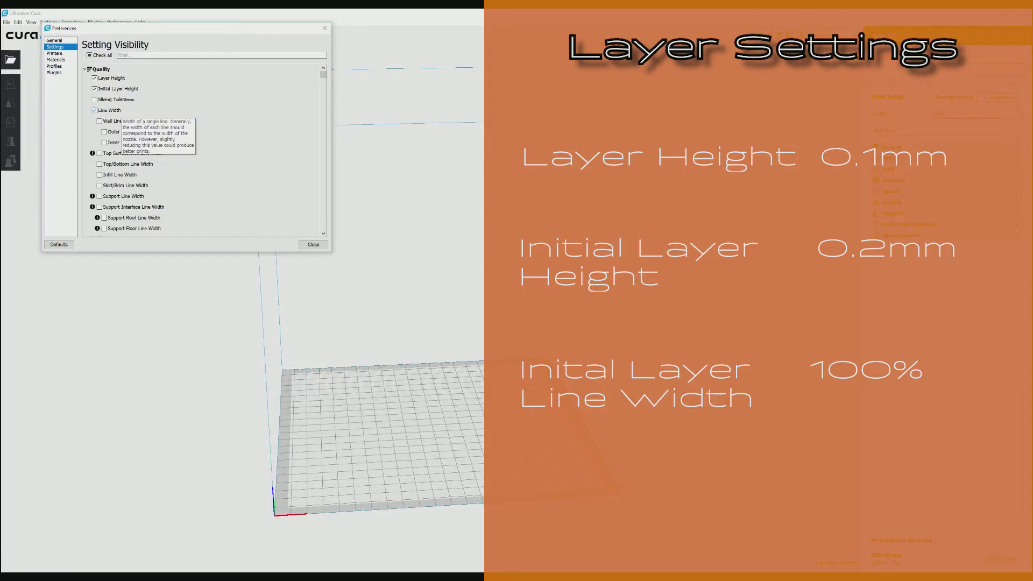
pyautogui.click(95, 110)
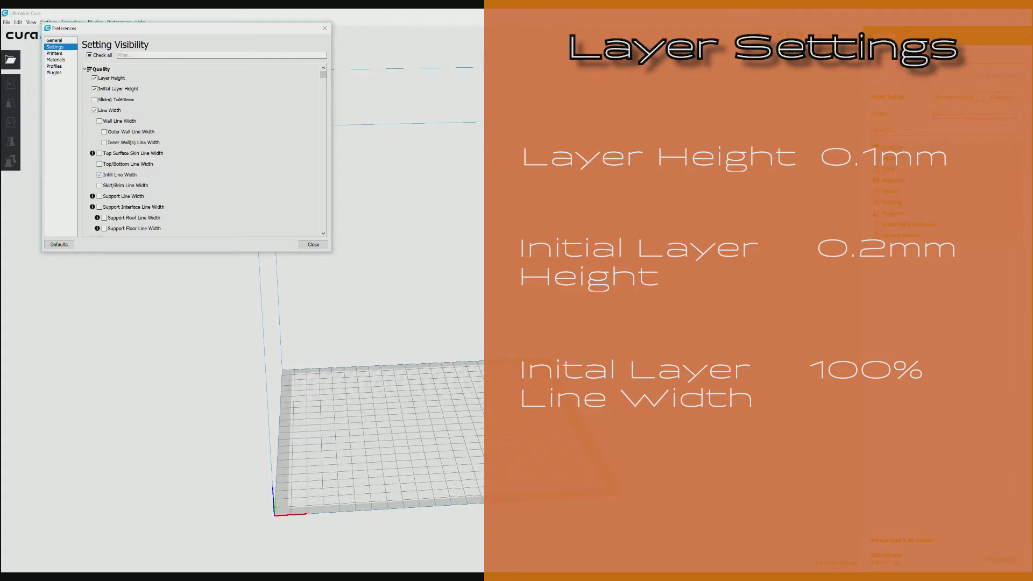
pyautogui.click(99, 186)
pyautogui.scroll(-4, 204, 150)
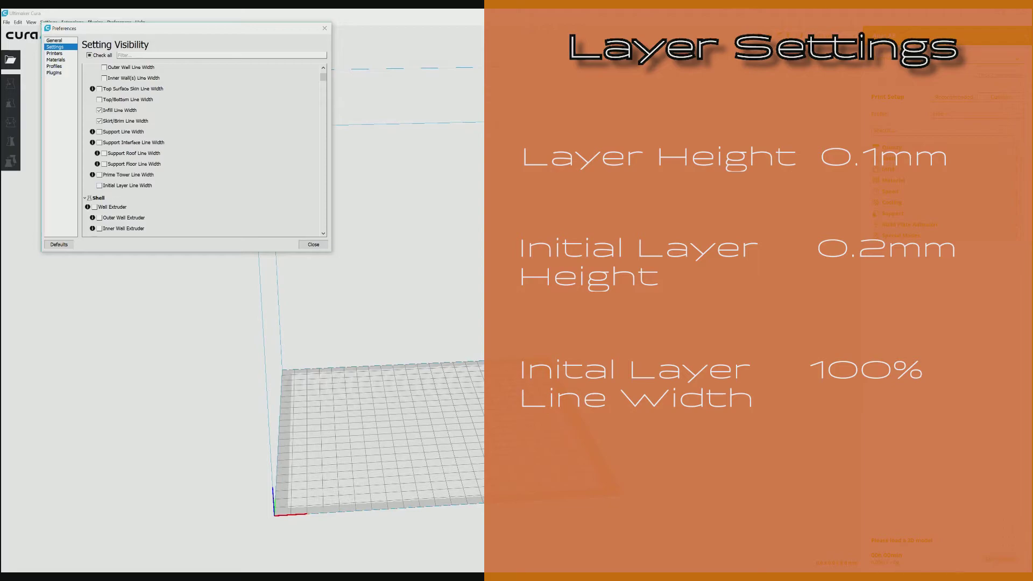
pyautogui.click(99, 186)
pyautogui.scroll(-5, 201, 151)
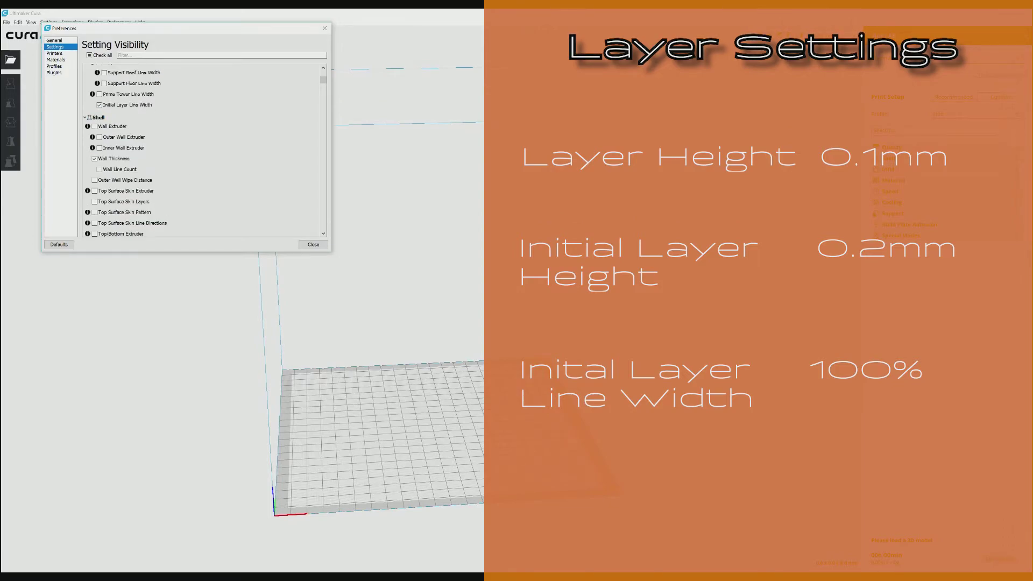
pyautogui.scroll(-1, 205, 151)
pyautogui.scroll(-2, 202, 150)
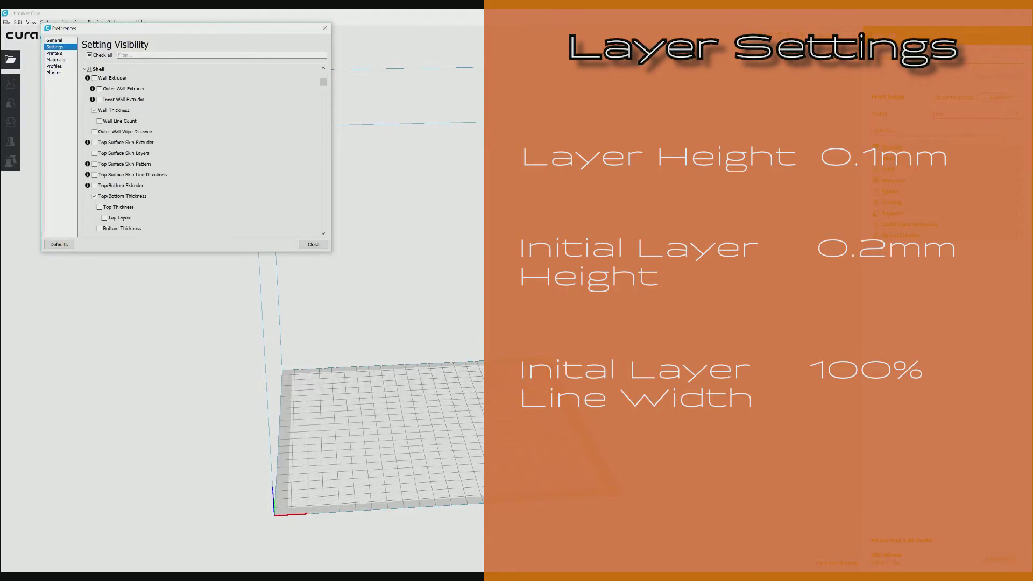
pyautogui.scroll(-3, 202, 150)
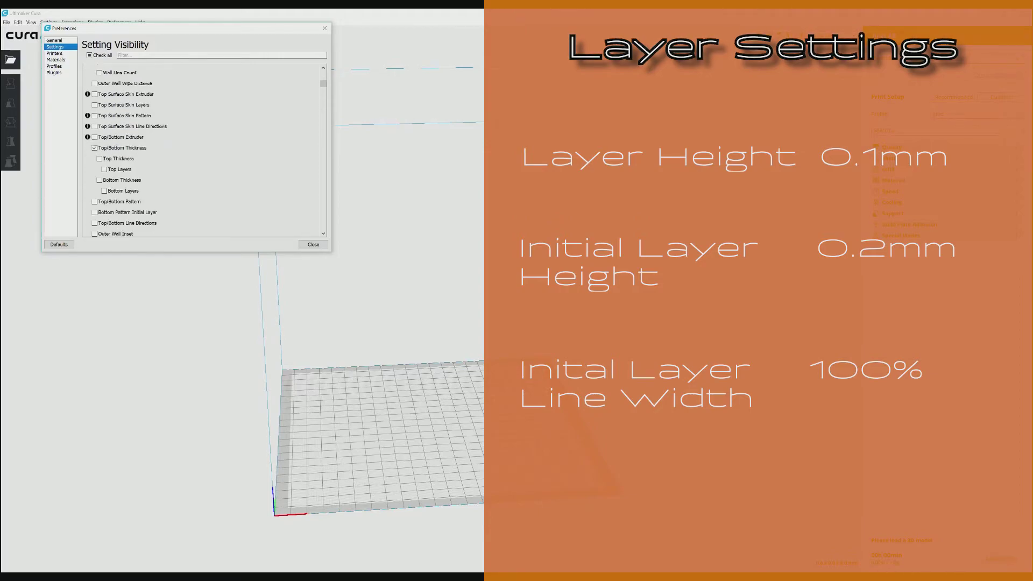
pyautogui.scroll(-4, 202, 150)
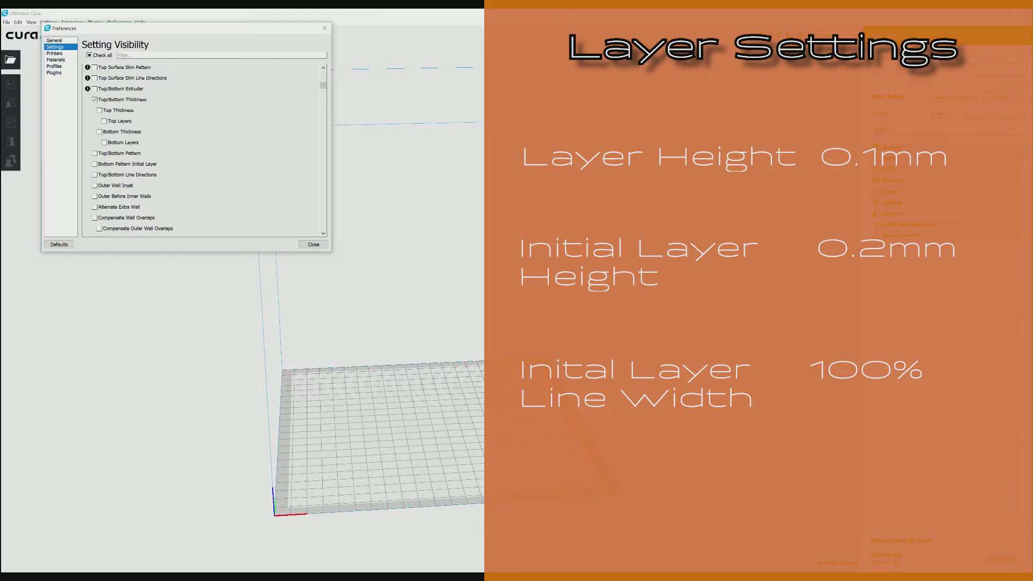
pyautogui.scroll(-4, 202, 150)
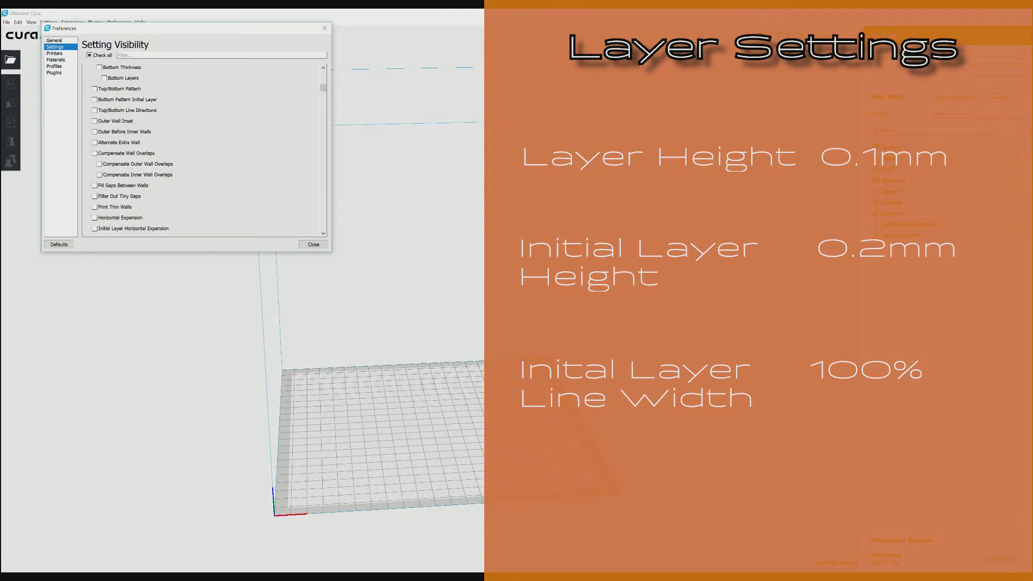
pyautogui.scroll(-3, 202, 151)
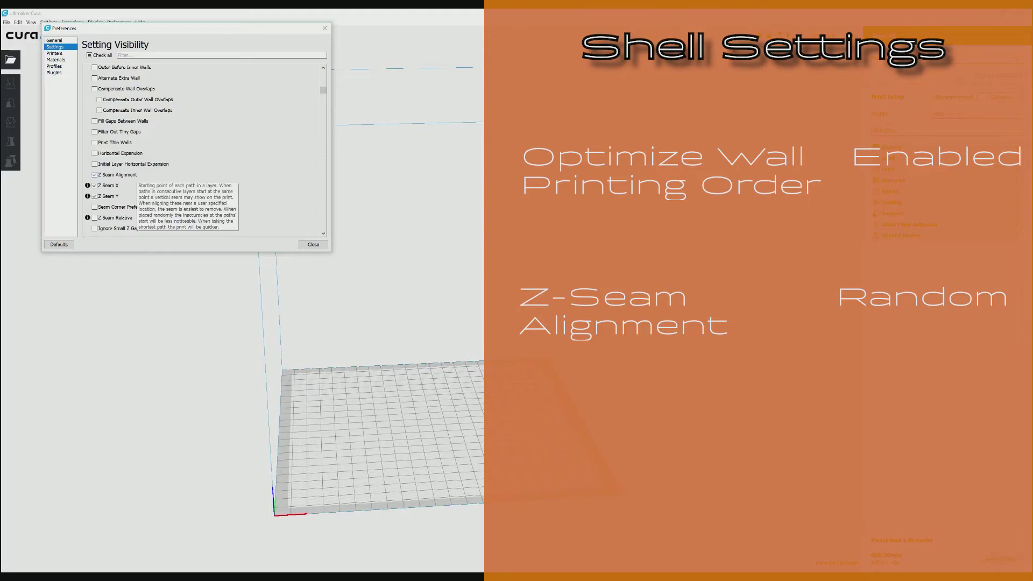
# Step: Make Infill Pattern a visible print setting
pyautogui.scroll(-2, 202, 151)
pyautogui.scroll(-1, 202, 150)
pyautogui.scroll(-3, 201, 151)
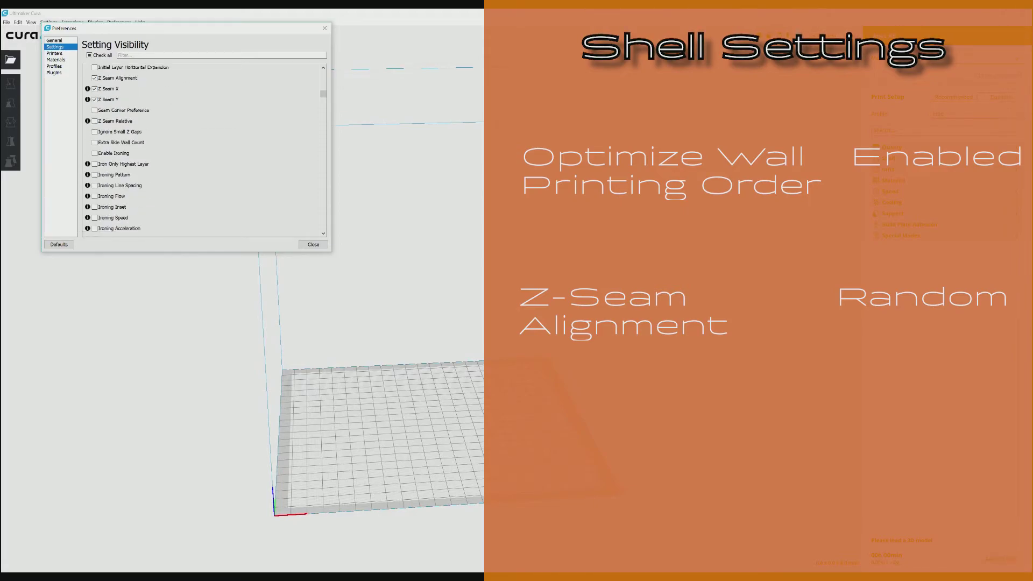
pyautogui.scroll(-4, 202, 151)
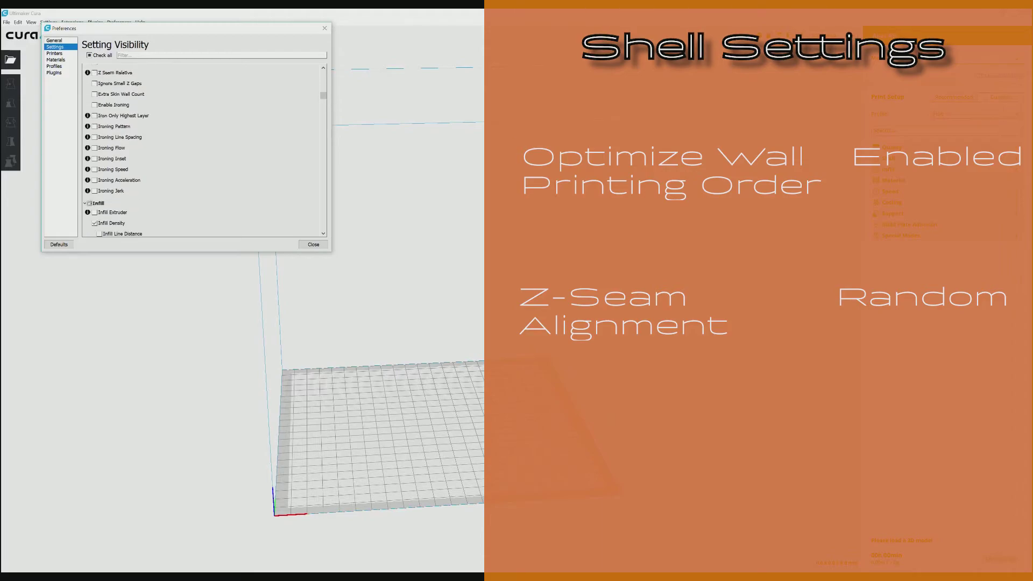
pyautogui.scroll(-3, 201, 151)
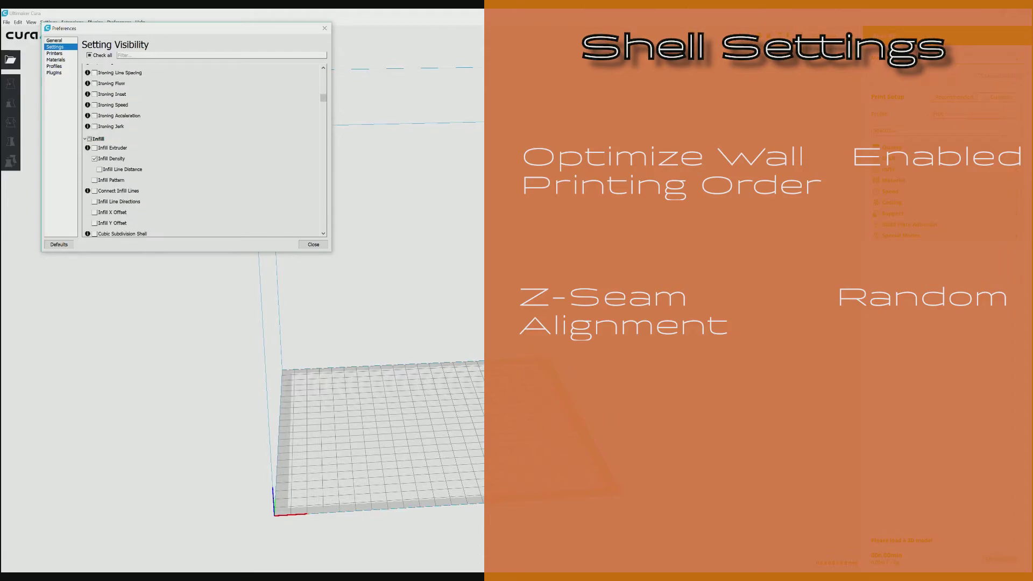
pyautogui.scroll(-1, 202, 150)
pyautogui.click(95, 164)
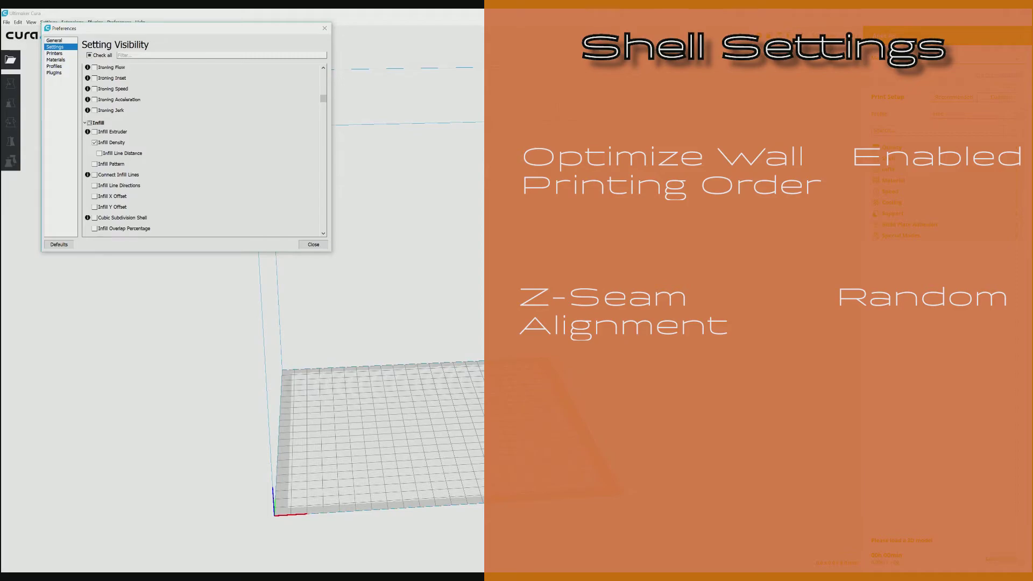
# Step: Make Retraction Distance and Retraction Speed visible print settings
pyautogui.scroll(-3, 201, 150)
pyautogui.scroll(-4, 202, 151)
pyautogui.scroll(-3, 202, 150)
pyautogui.scroll(-3, 202, 151)
pyautogui.scroll(-1, 202, 151)
pyautogui.scroll(-3, 202, 151)
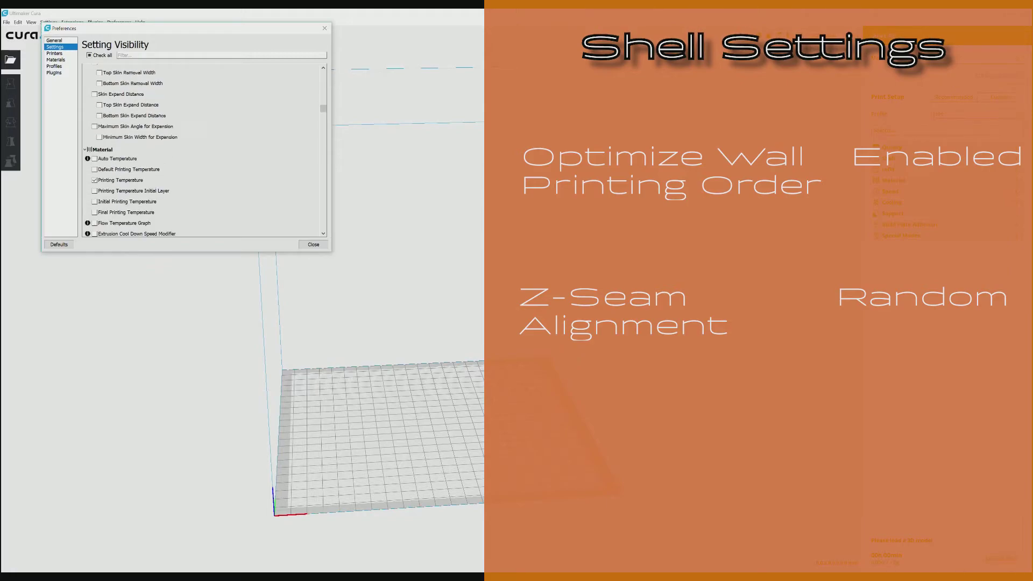
pyautogui.scroll(-2, 202, 151)
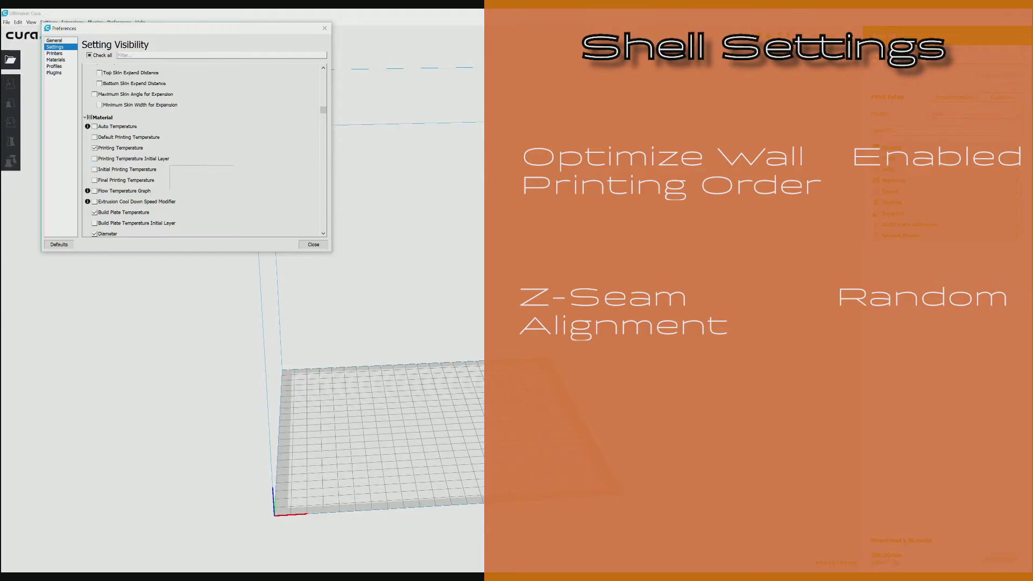
pyautogui.scroll(-3, 202, 150)
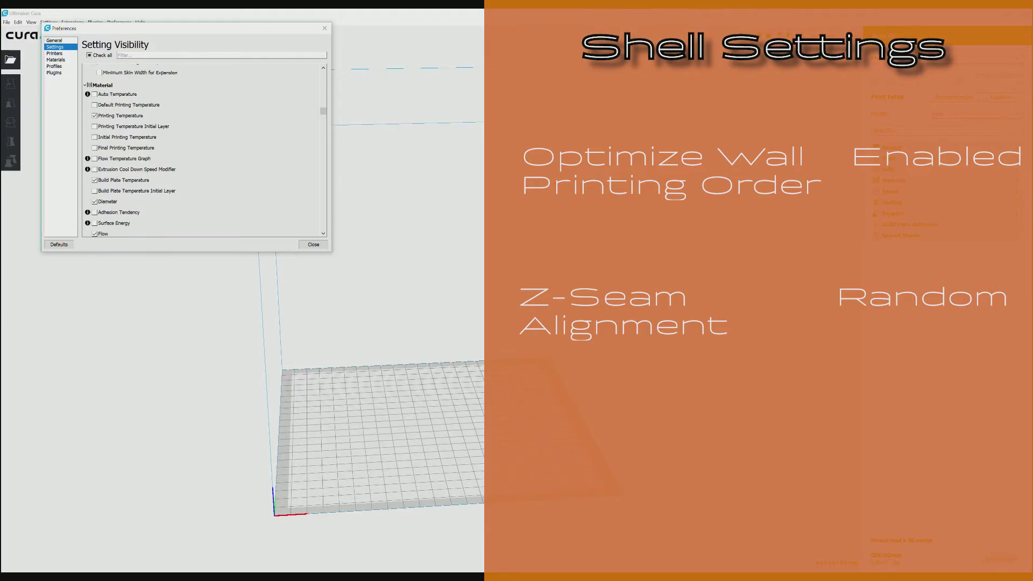
pyautogui.scroll(-3, 202, 151)
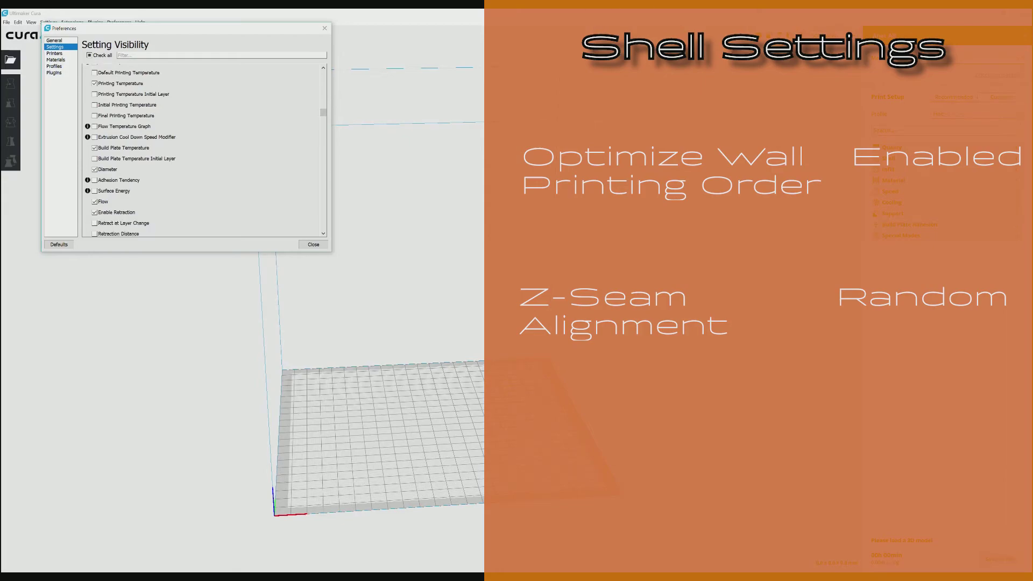
pyautogui.scroll(-3, 202, 151)
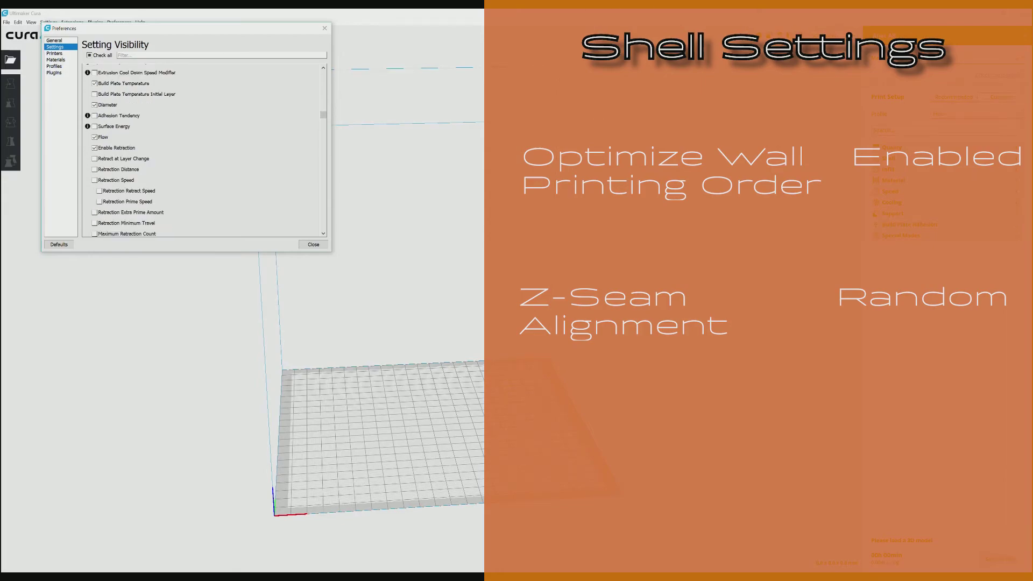
pyautogui.scroll(-1, 202, 150)
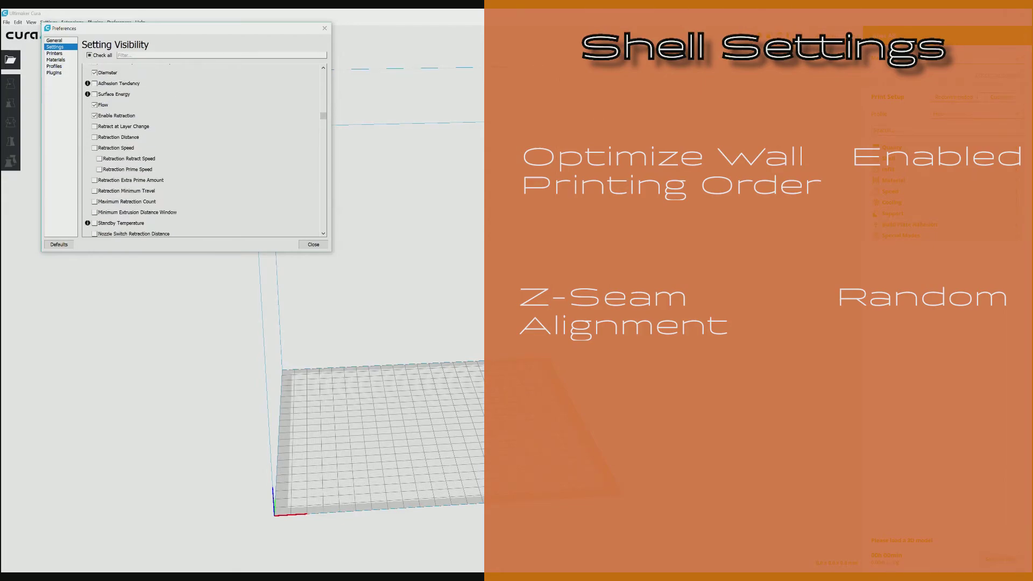
pyautogui.click(95, 137)
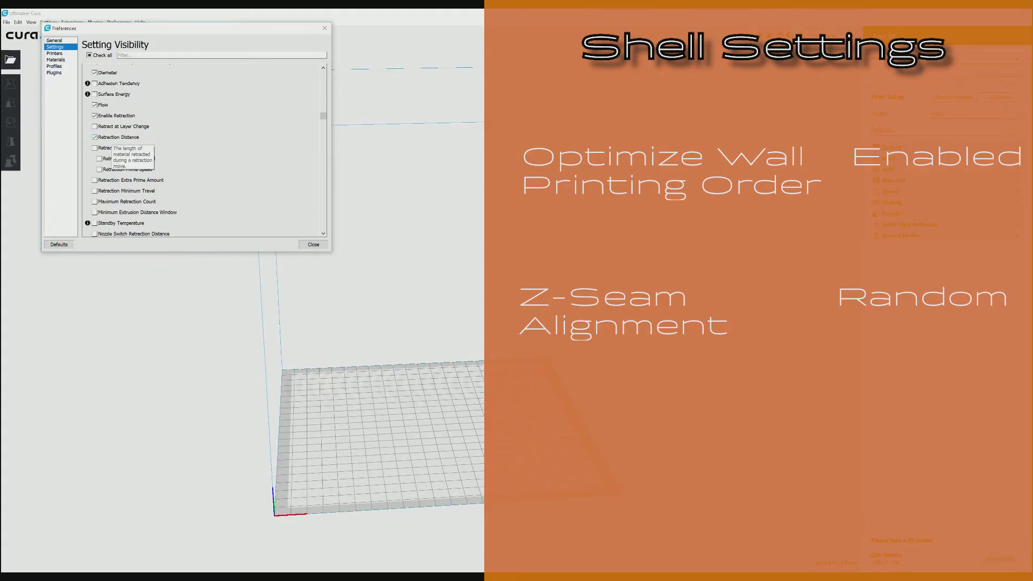
pyautogui.click(94, 148)
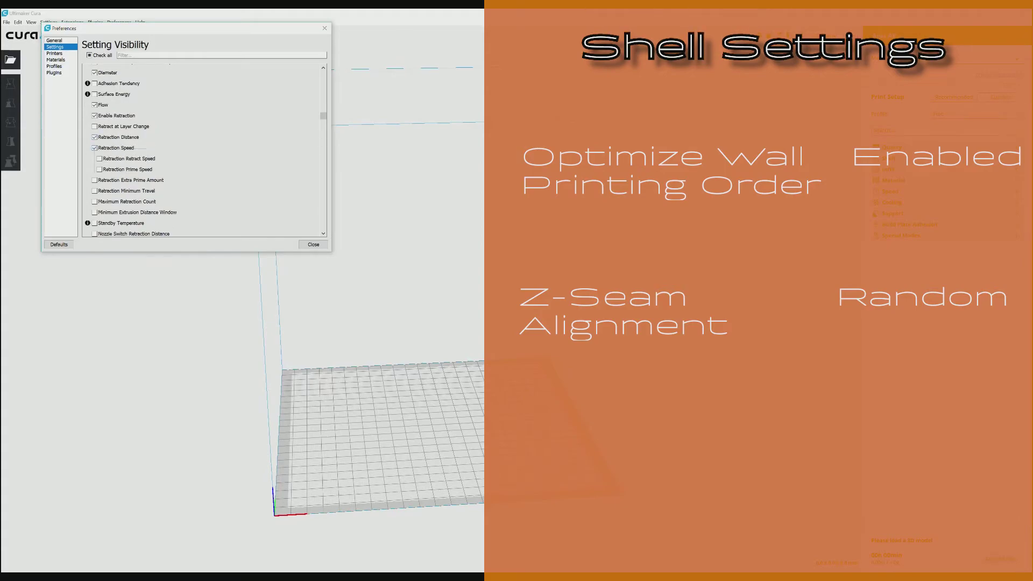
# Step: Make Top/Bottom Speed a visible print setting
pyautogui.scroll(-6, 201, 151)
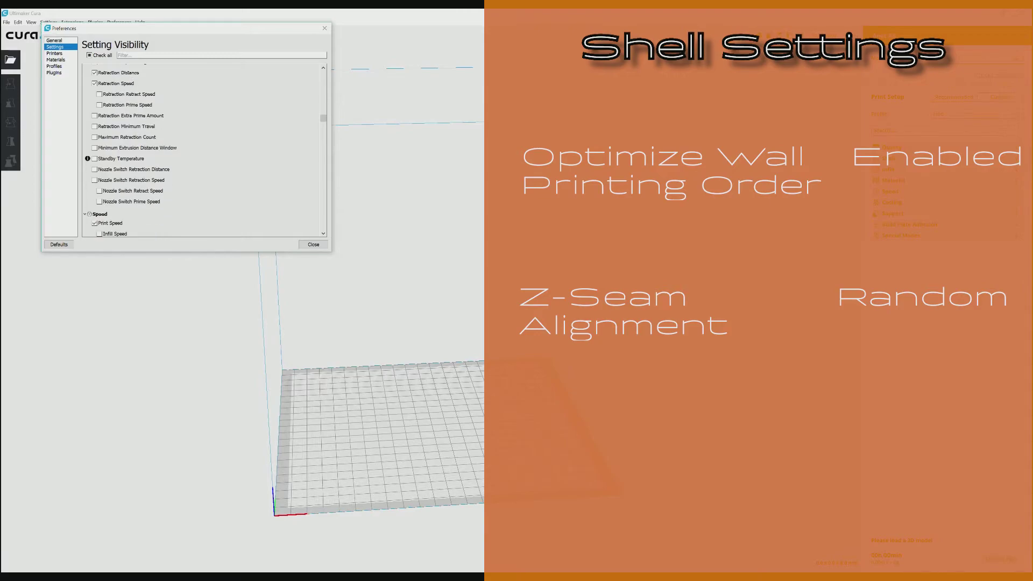
pyautogui.scroll(-6, 202, 151)
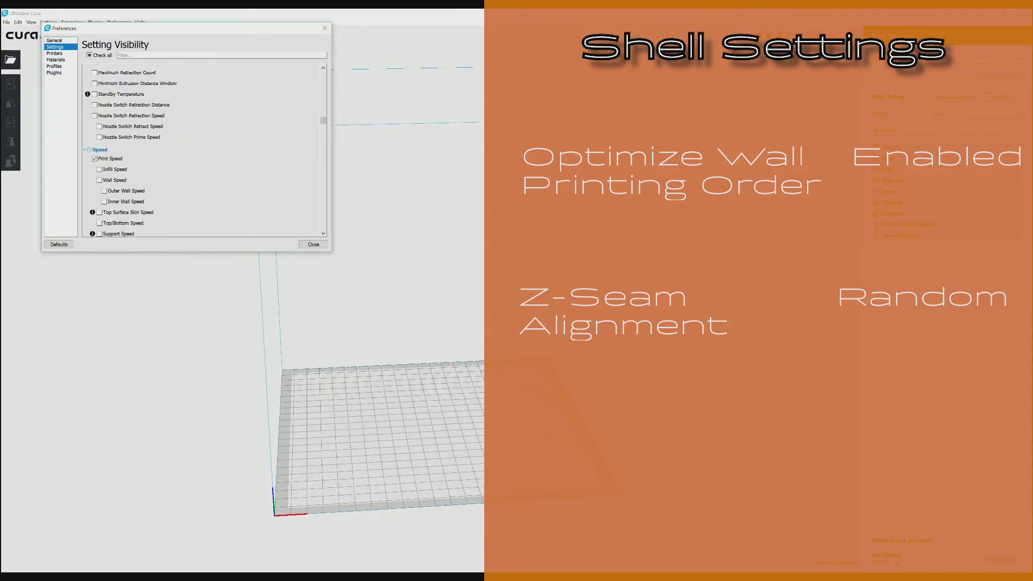
pyautogui.scroll(-6, 202, 151)
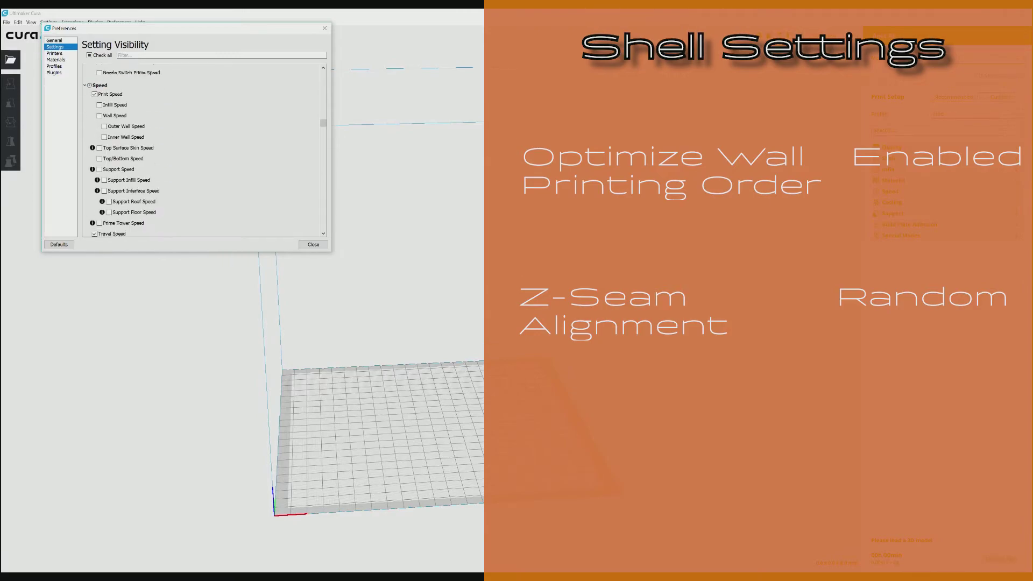
pyautogui.scroll(-2, 202, 151)
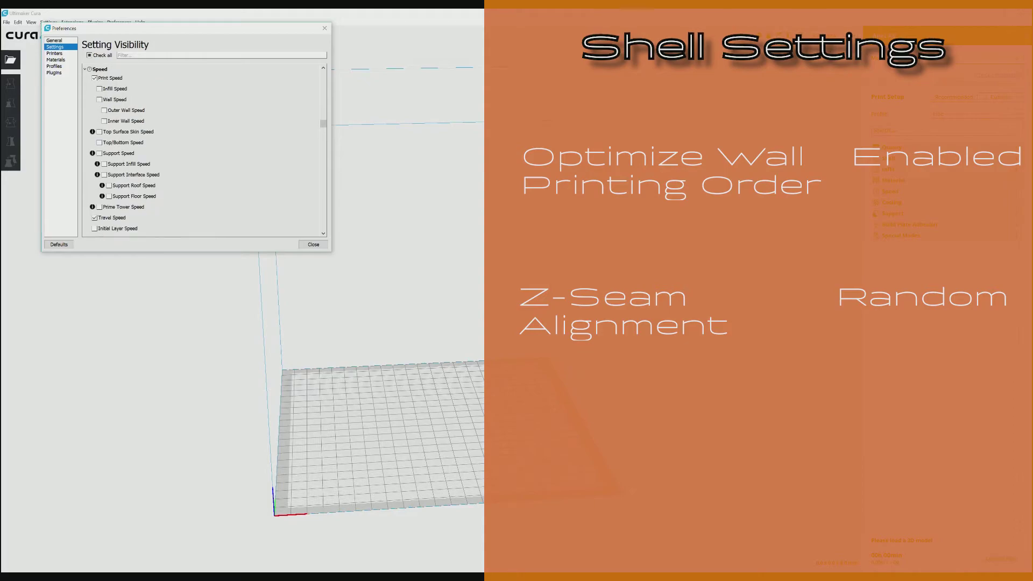
pyautogui.click(99, 143)
pyautogui.scroll(-5, 201, 151)
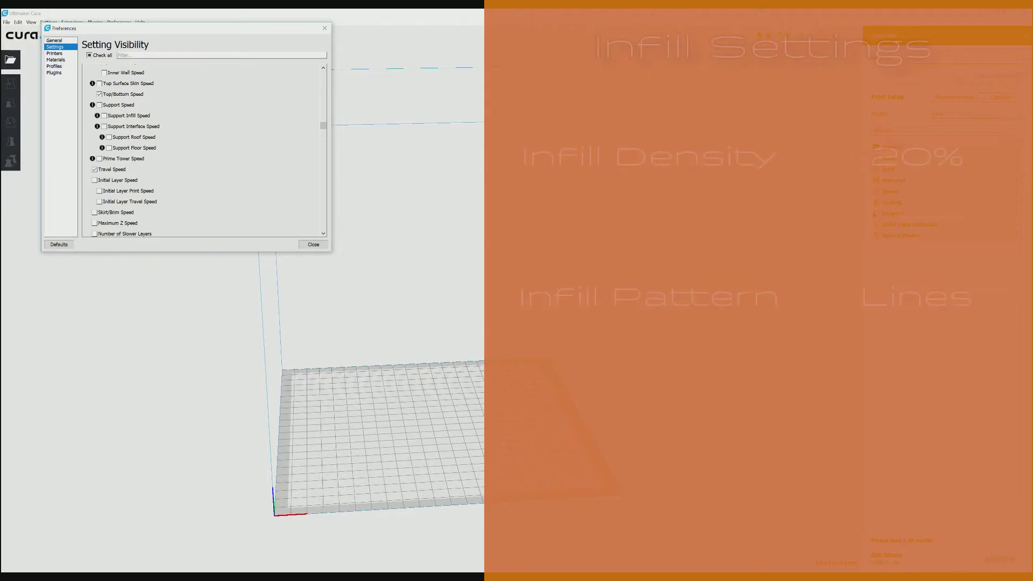
# Step: Tick Initial Layer Speed and Enable Jerk Control in the visibility list
pyautogui.click(94, 180)
pyautogui.scroll(-4, 202, 151)
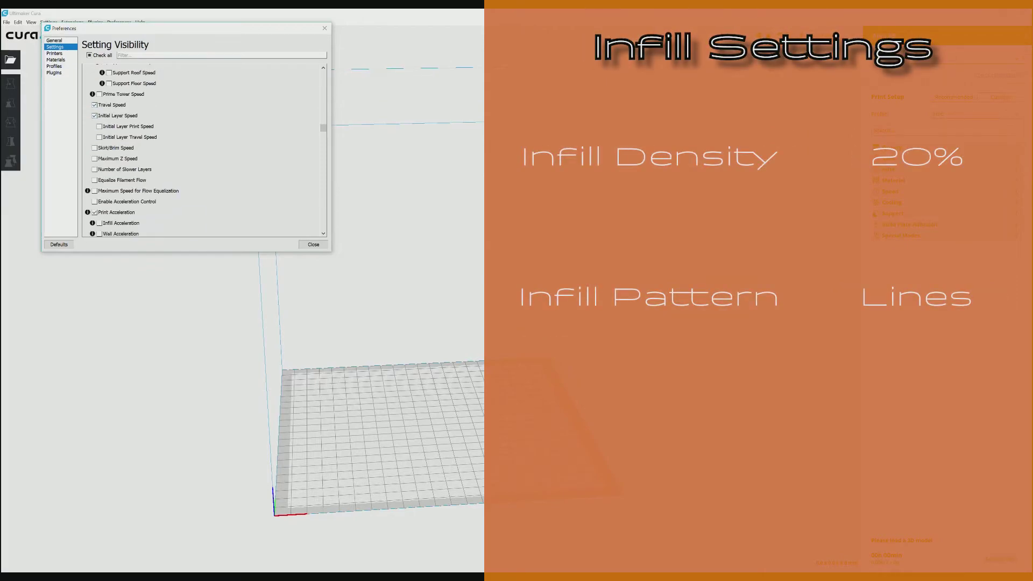
pyautogui.scroll(-2, 201, 150)
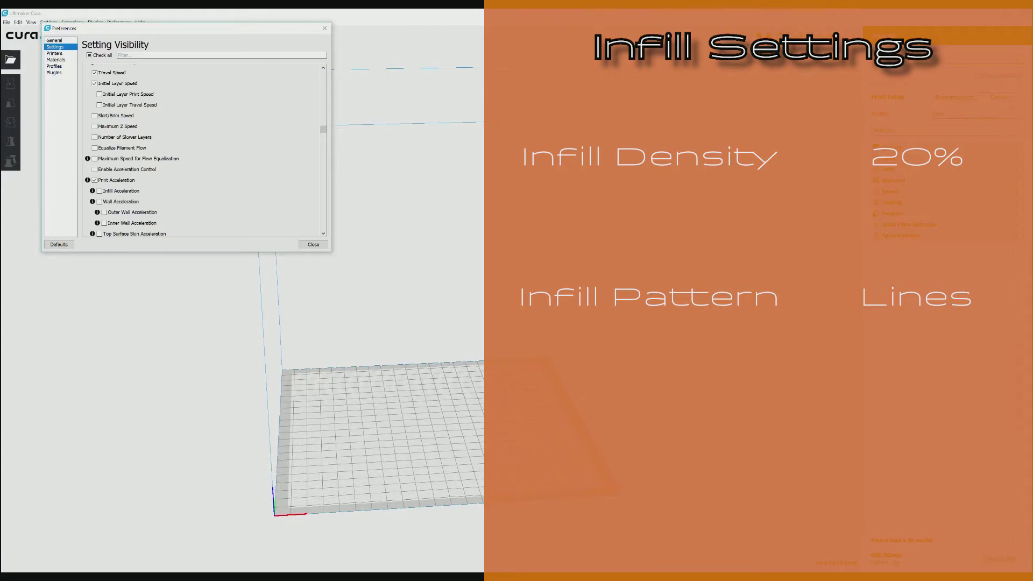
pyautogui.scroll(-5, 201, 151)
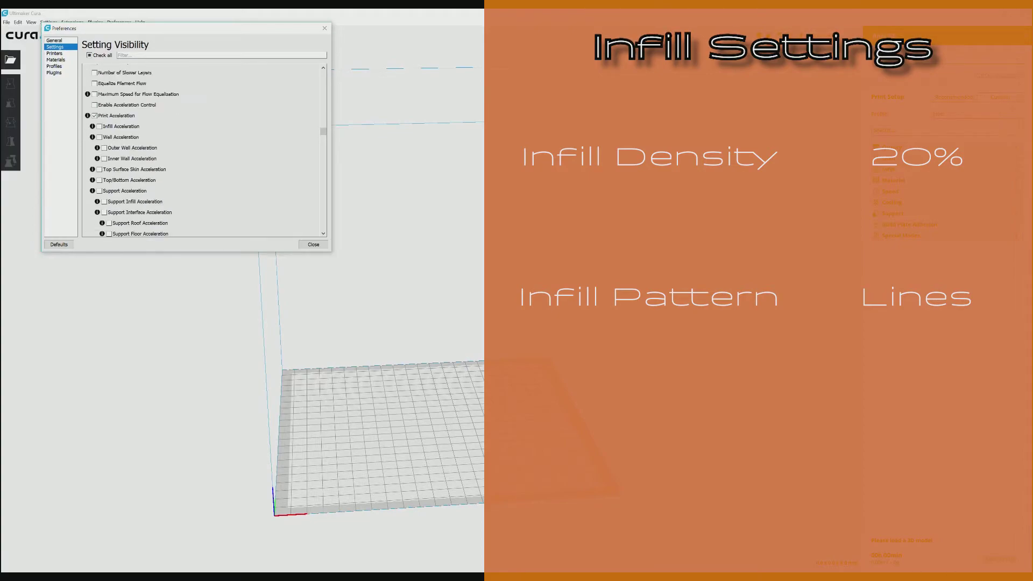
pyautogui.scroll(-5, 202, 151)
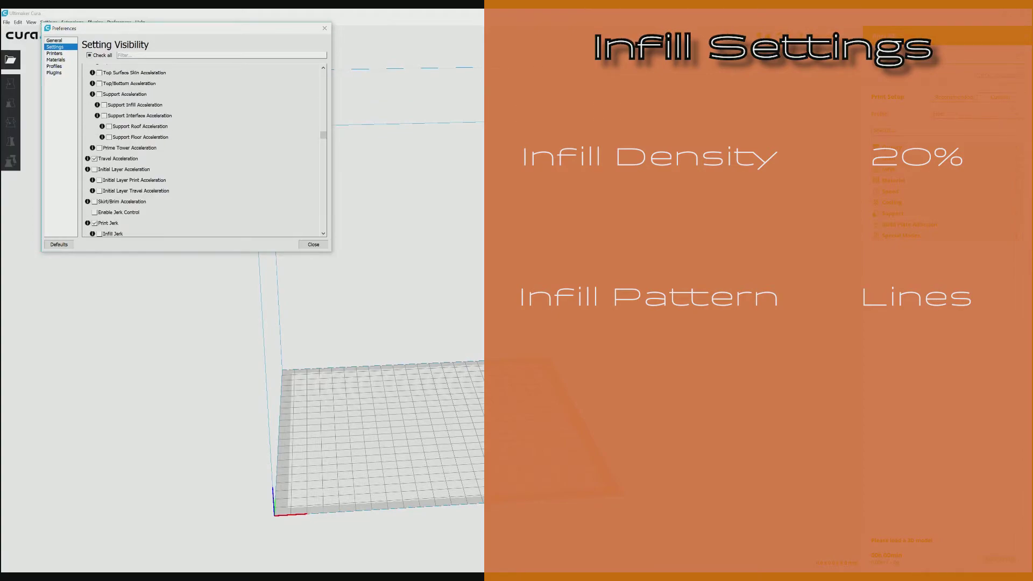
pyautogui.scroll(-2, 201, 151)
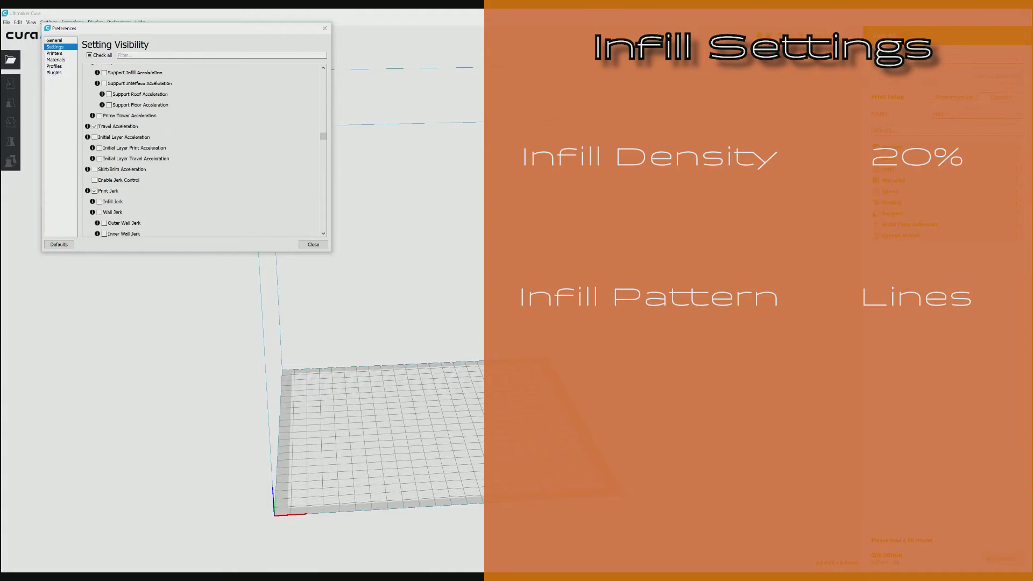
pyautogui.scroll(-1, 202, 151)
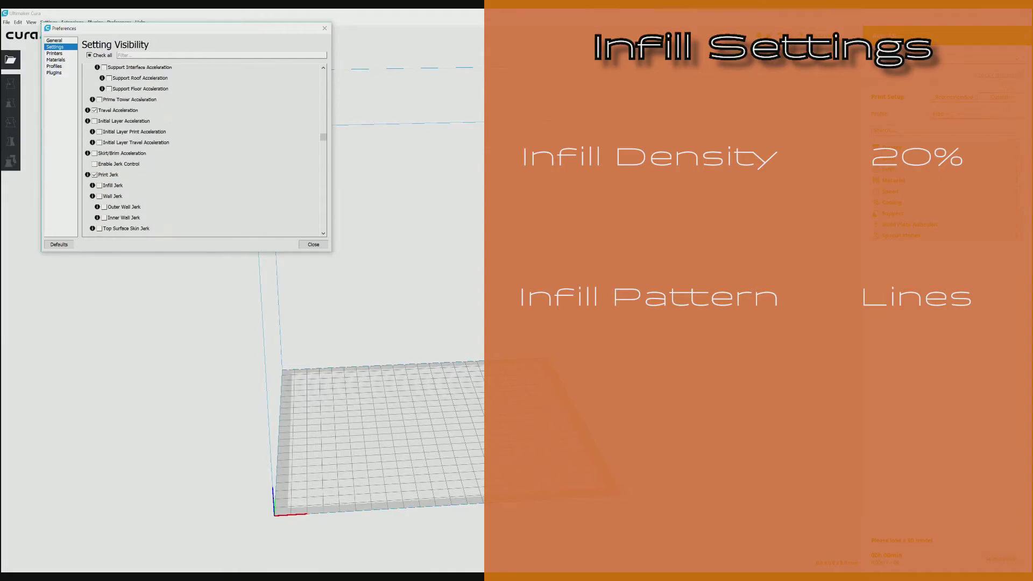
pyautogui.click(94, 164)
pyautogui.scroll(-2, 95, 163)
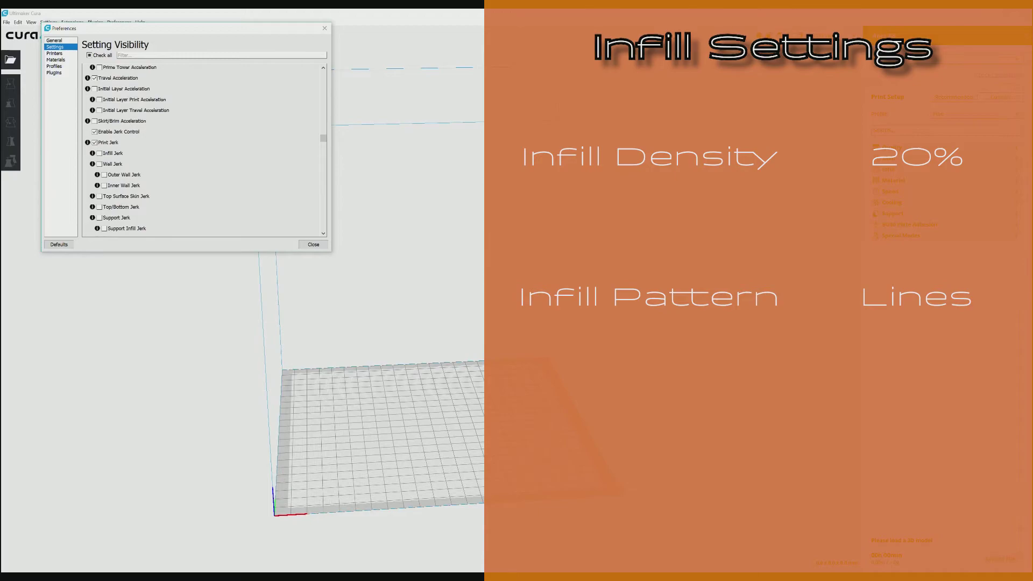
pyautogui.scroll(-4, 202, 151)
pyautogui.scroll(-5, 202, 150)
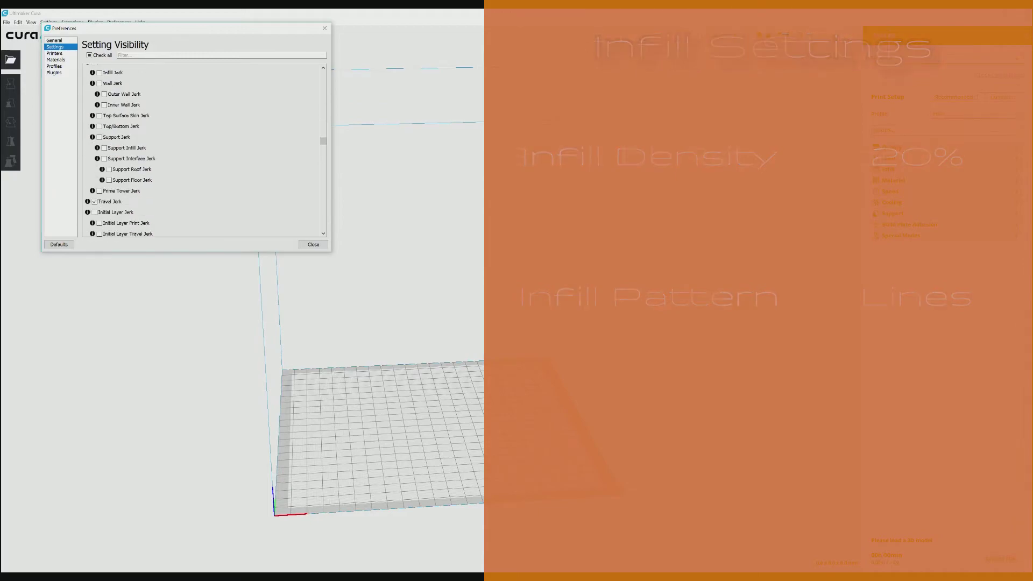
pyautogui.scroll(-3, 202, 151)
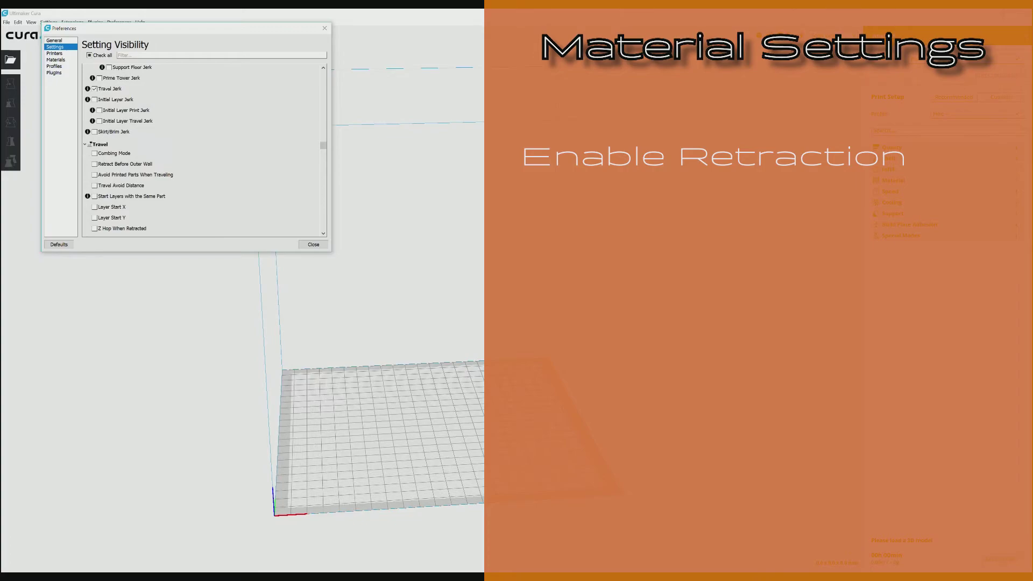
pyautogui.scroll(-1, 202, 151)
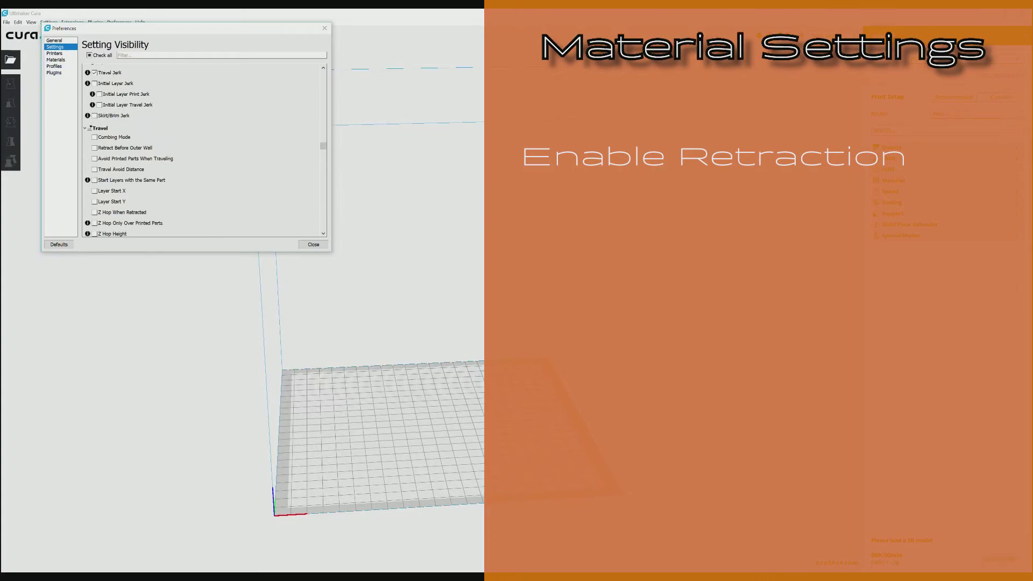
pyautogui.scroll(-1, 202, 151)
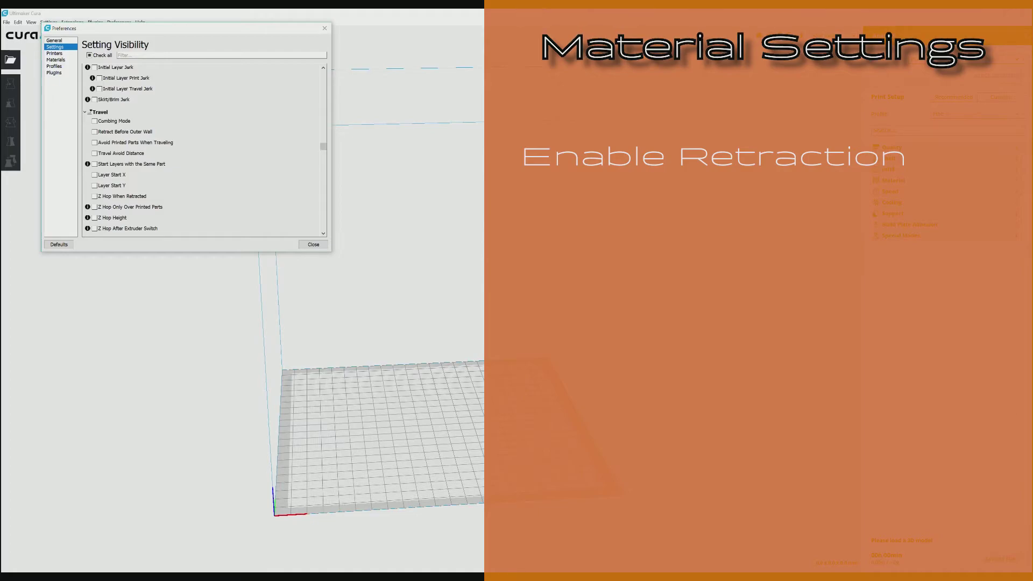
pyautogui.scroll(-3, 202, 150)
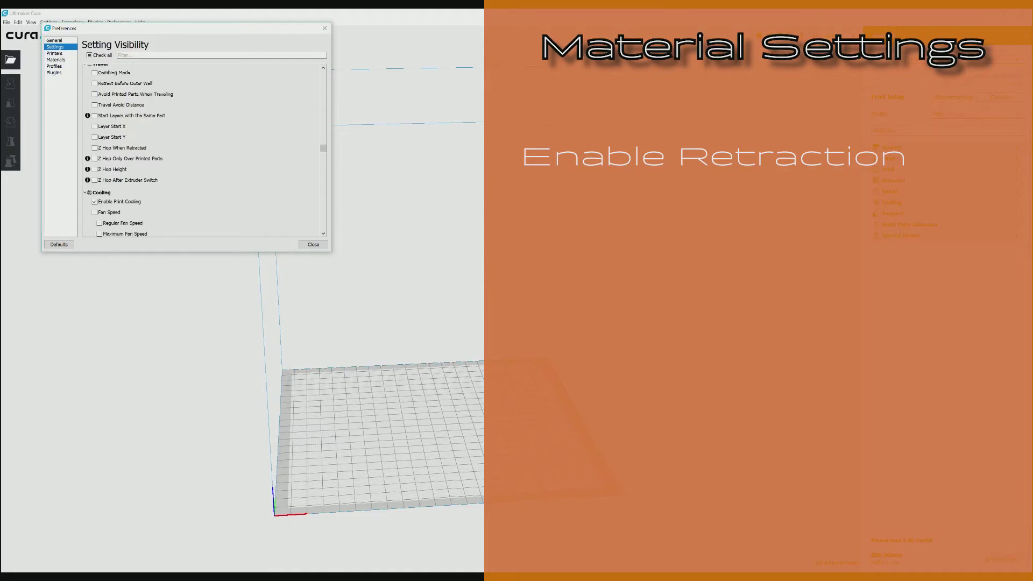
pyautogui.scroll(-7, 201, 151)
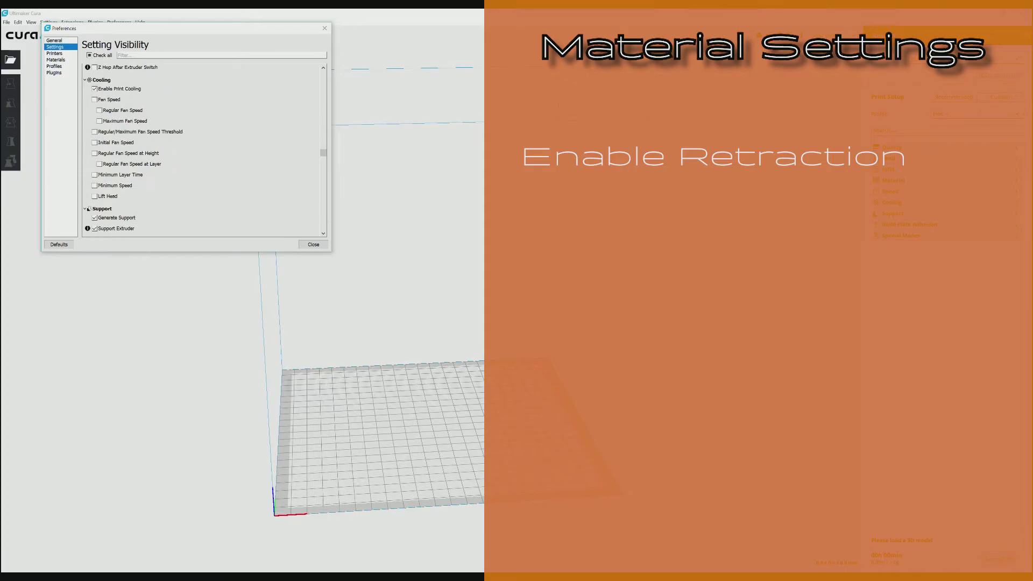
pyautogui.scroll(-5, 202, 151)
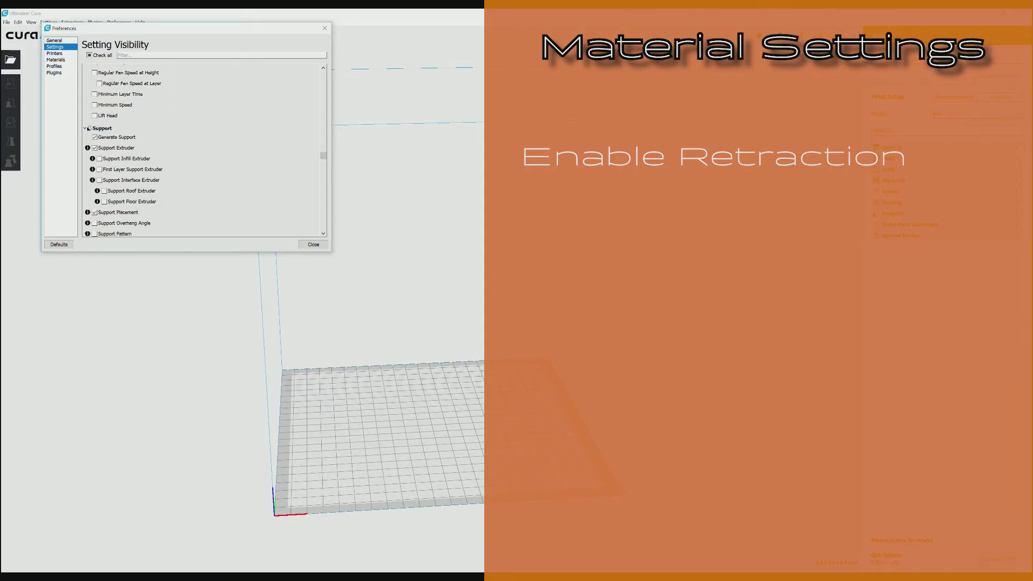
pyautogui.scroll(-1, 202, 151)
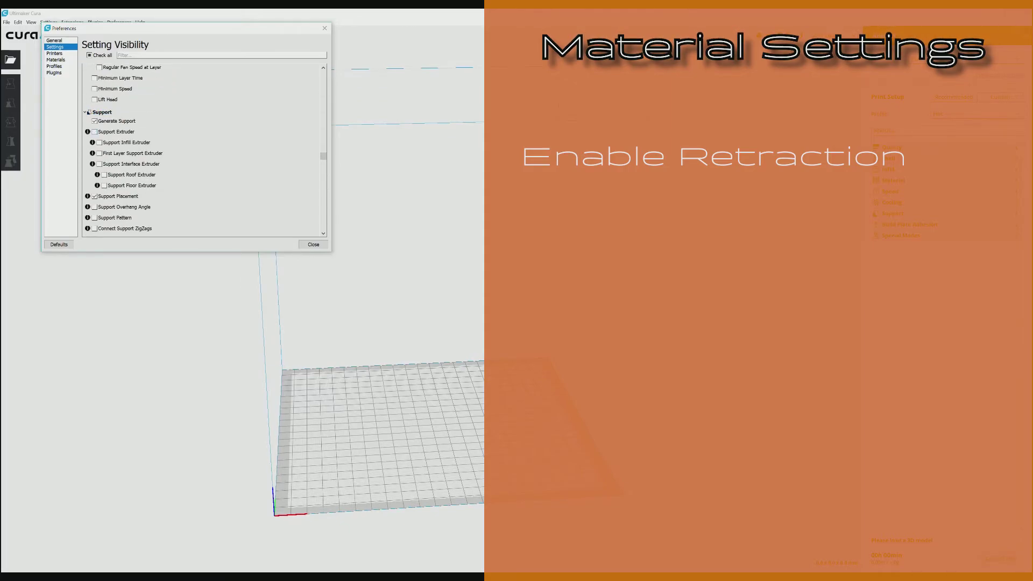
pyautogui.scroll(-2, 202, 150)
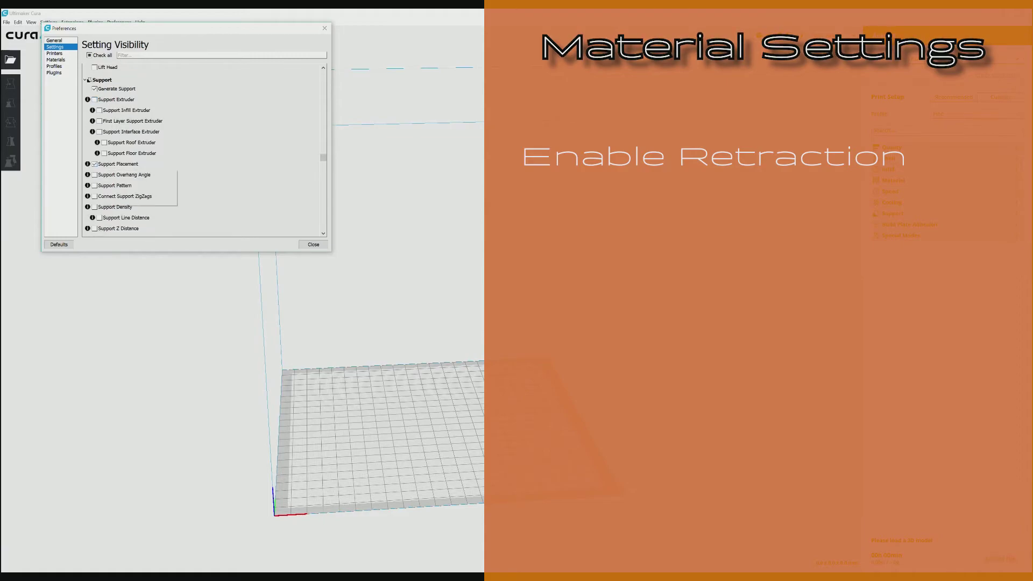
# Step: Make Support Density a visible print setting
pyautogui.moveTo(88, 163)
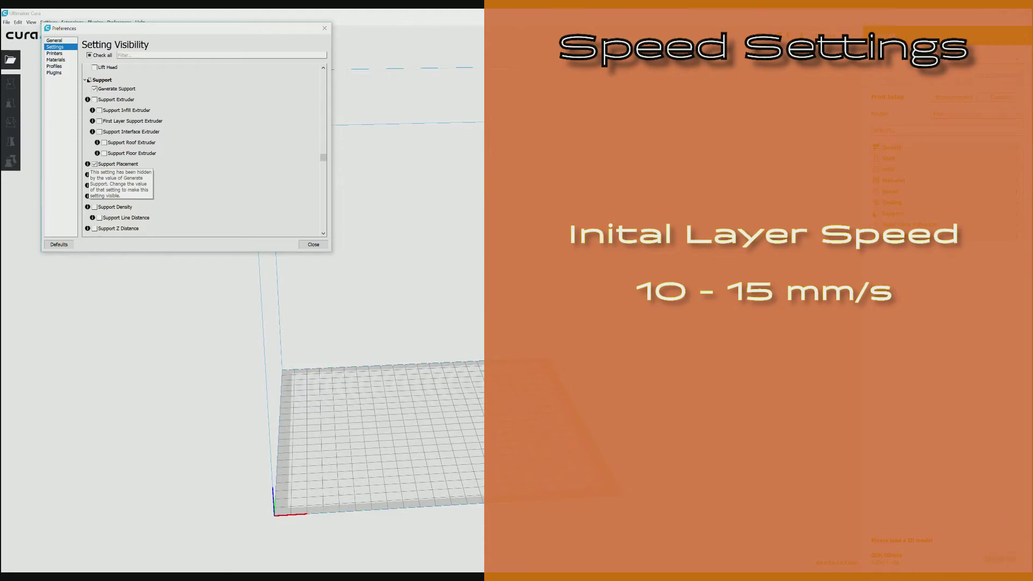
pyautogui.scroll(-1, 204, 150)
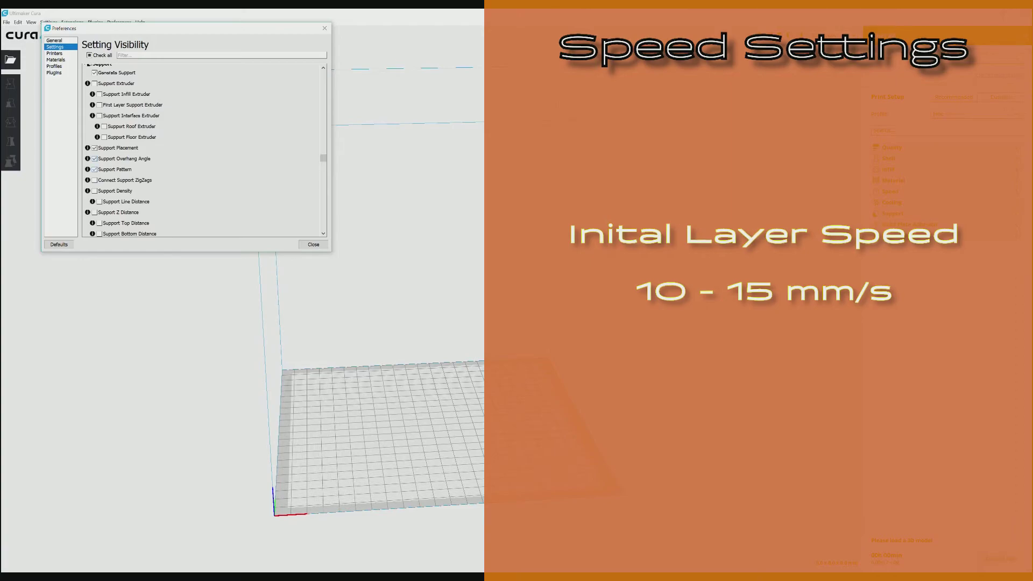
pyautogui.scroll(-2, 204, 149)
pyautogui.scroll(-1, 204, 149)
pyautogui.click(95, 142)
# Step: Scroll the visibility list down through the Build Plate Adhesion section
pyautogui.scroll(-4, 203, 150)
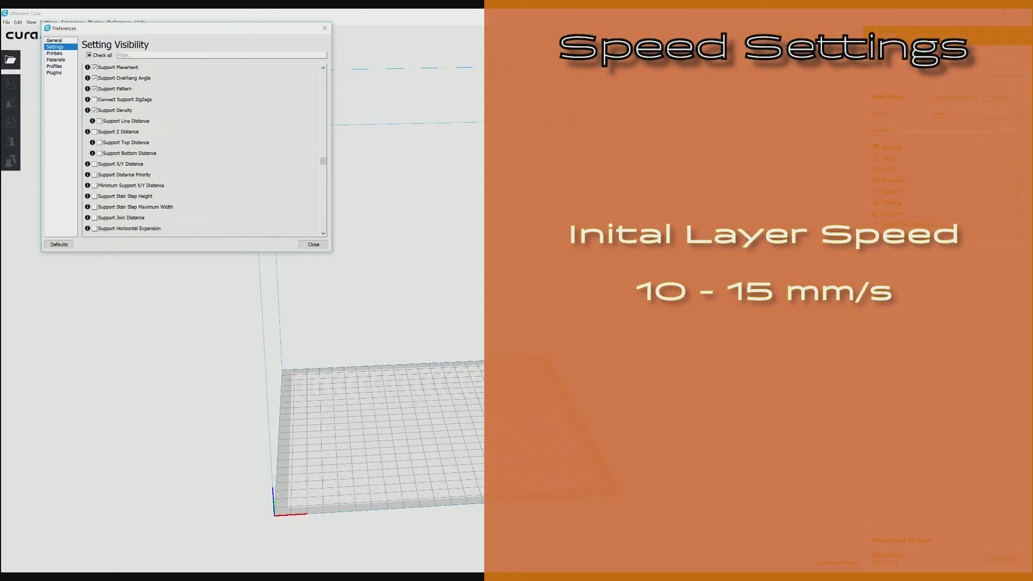
pyautogui.scroll(-2, 203, 150)
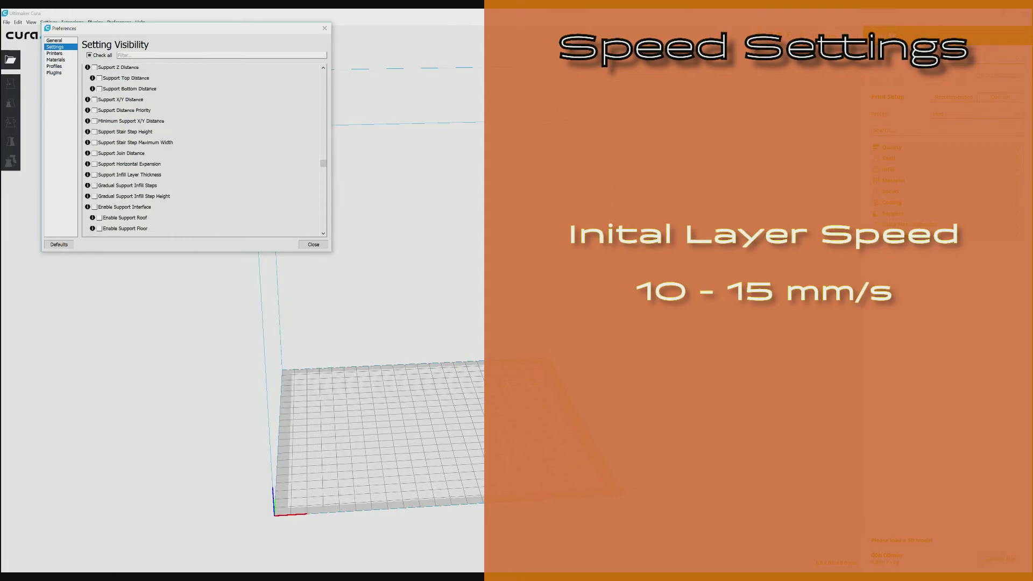
pyautogui.scroll(-3, 204, 150)
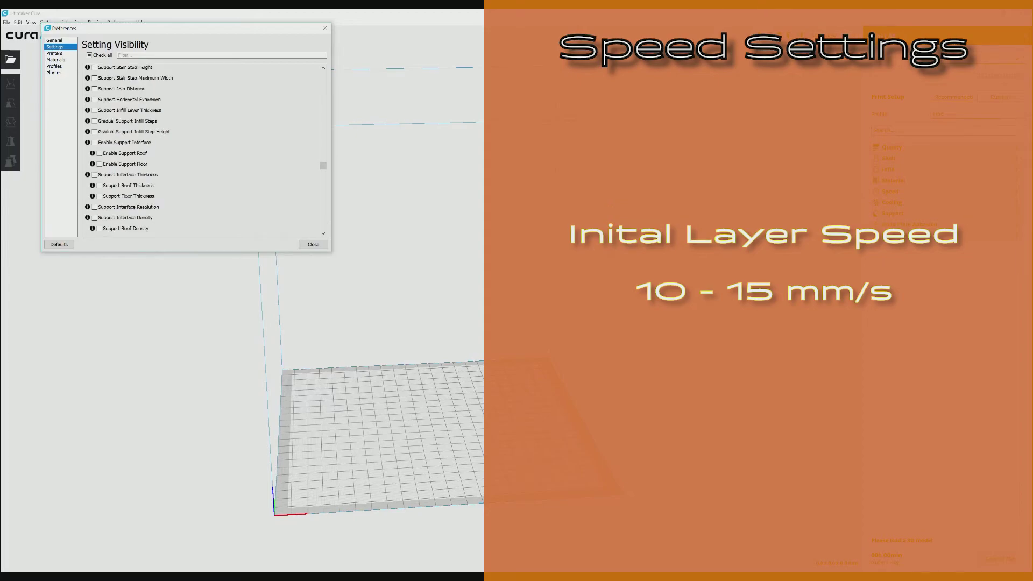
pyautogui.scroll(-4, 203, 149)
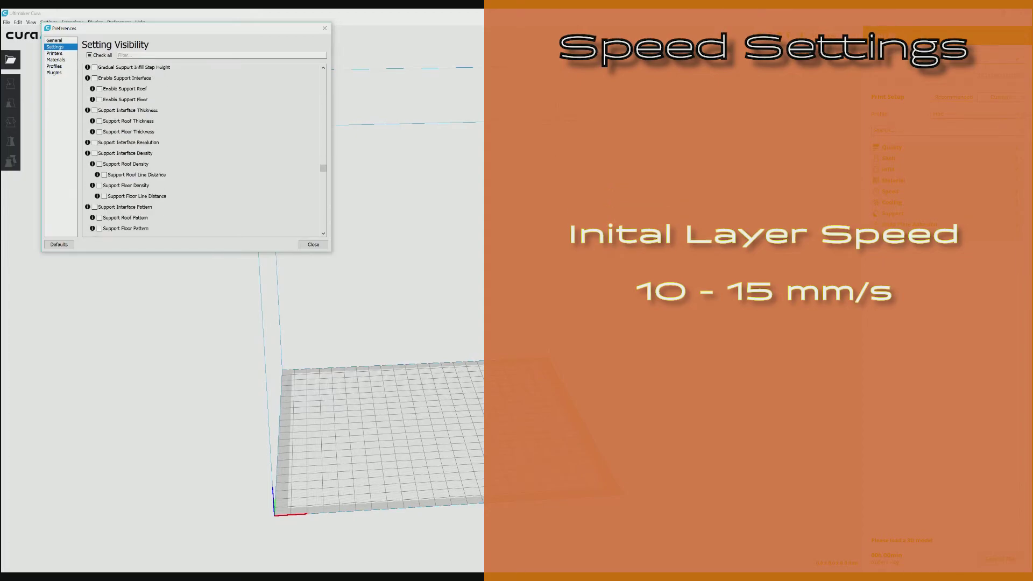
pyautogui.scroll(-2, 204, 149)
pyautogui.scroll(-2, 204, 150)
pyautogui.scroll(-1, 203, 150)
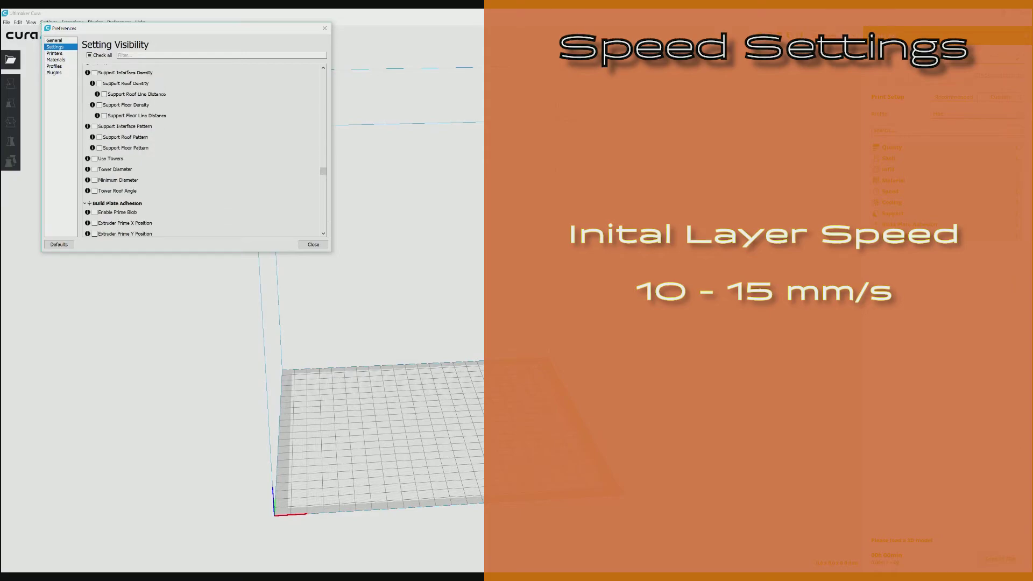
pyautogui.scroll(-4, 203, 150)
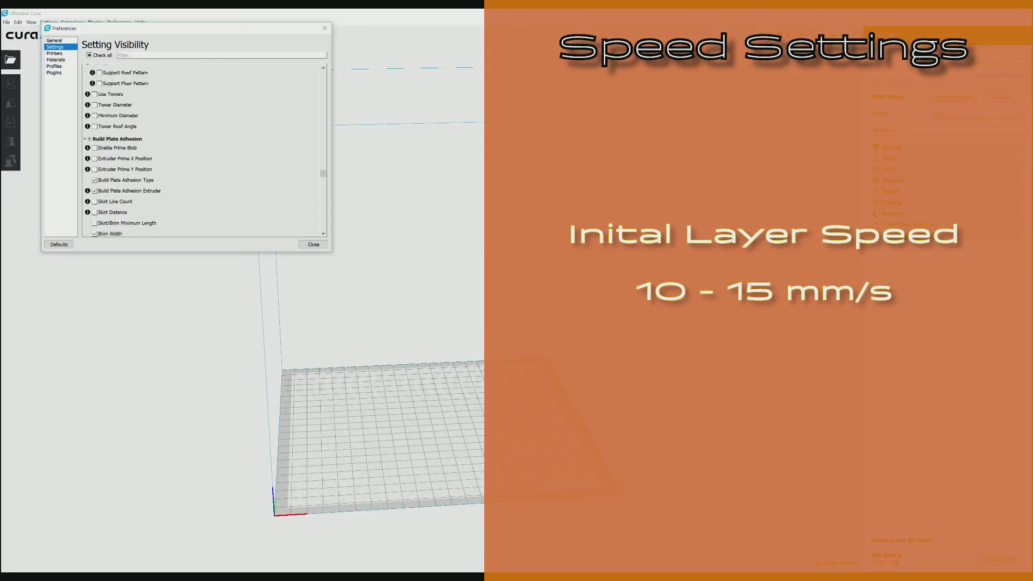
pyautogui.scroll(-3, 203, 150)
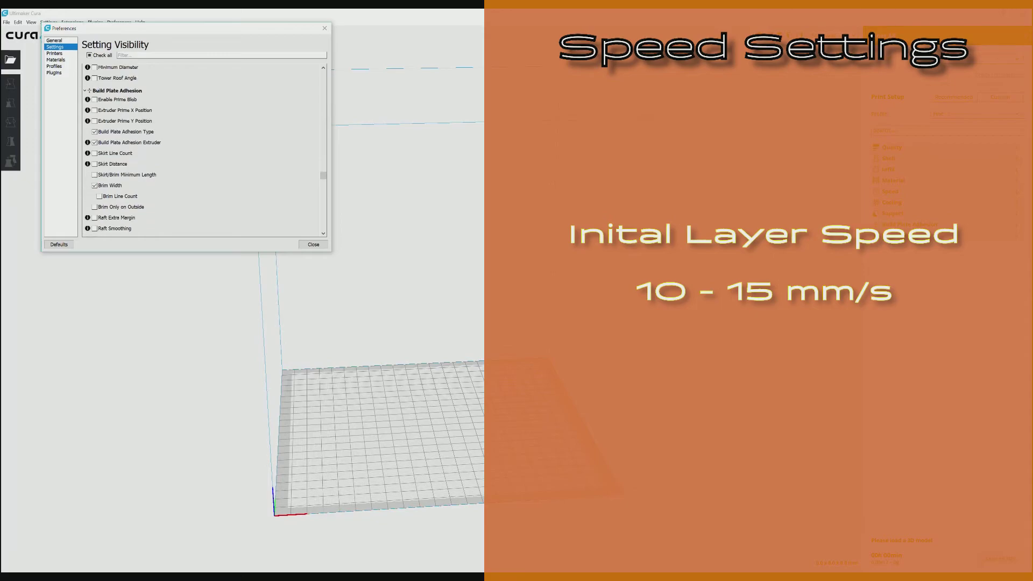
pyautogui.scroll(-3, 204, 149)
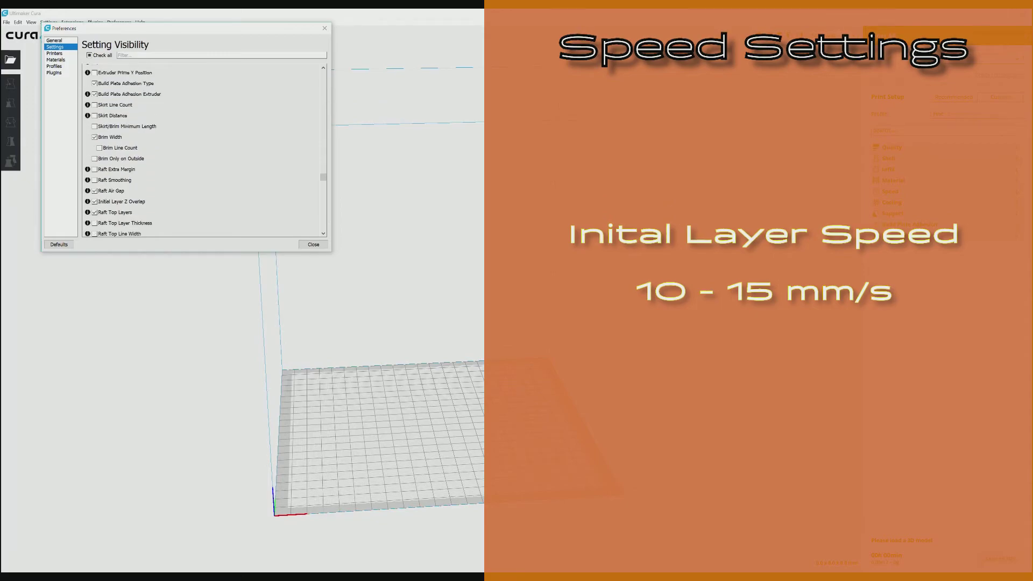
pyautogui.scroll(-2, 204, 149)
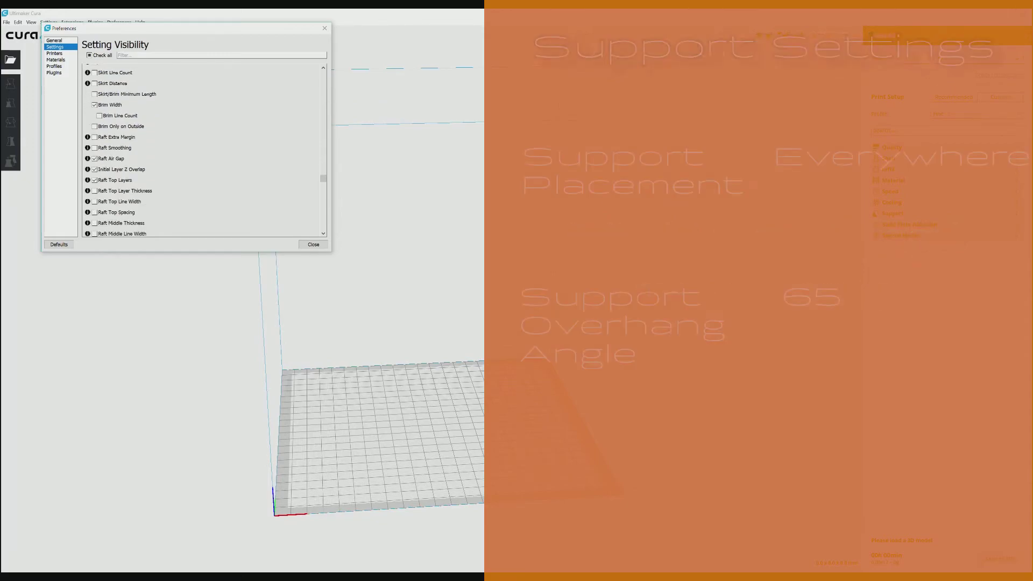
# Step: Scroll to the end of the visibility list, then switch to the Materials page
pyautogui.scroll(-1, 204, 150)
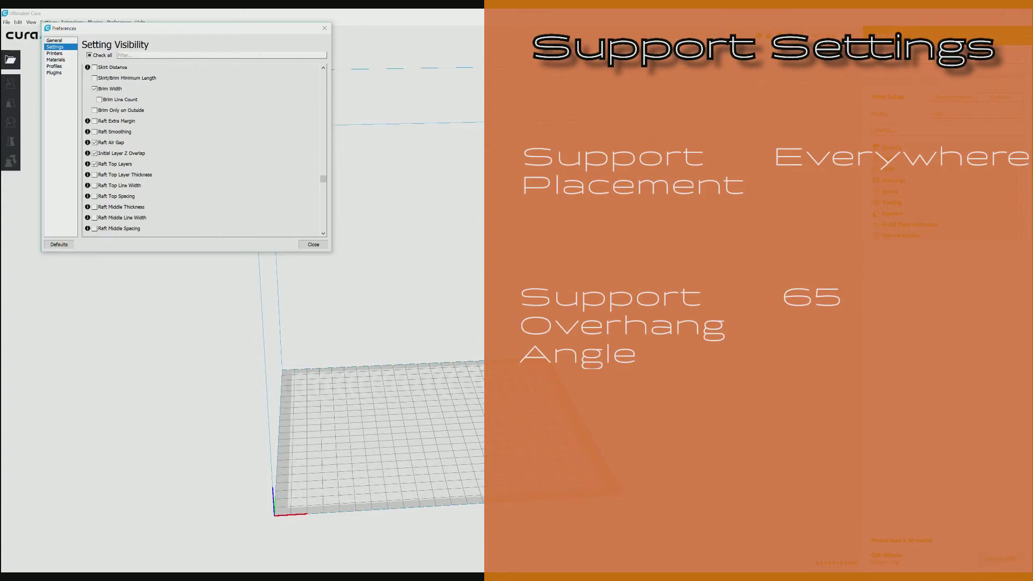
pyautogui.scroll(-5, 203, 149)
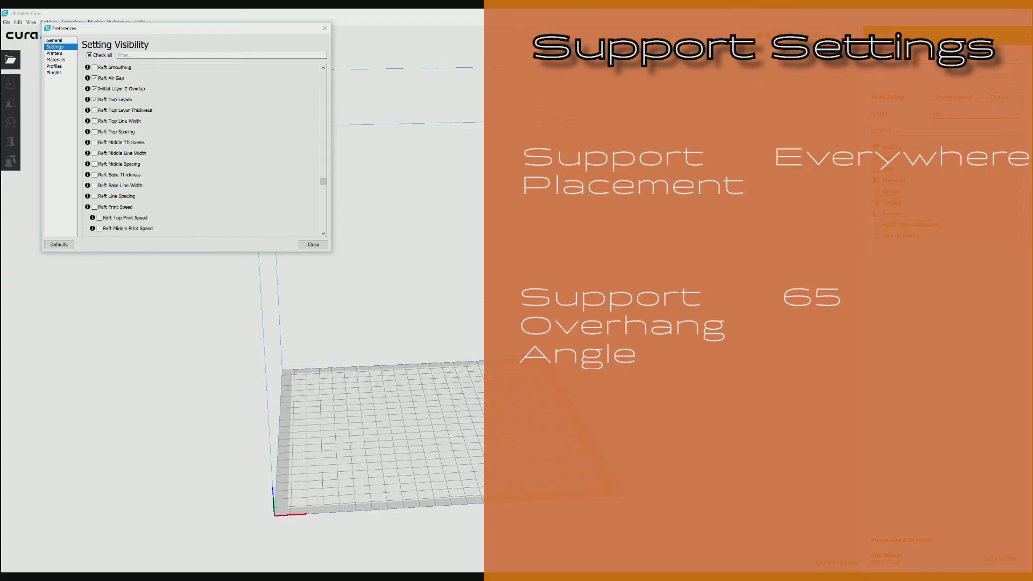
pyautogui.scroll(-7, 204, 149)
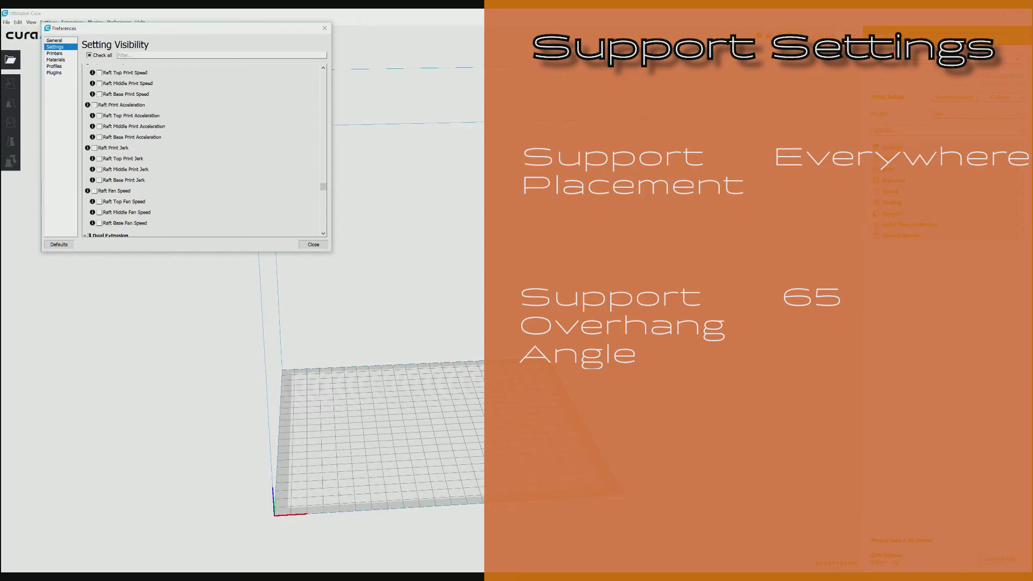
pyautogui.scroll(-4, 203, 150)
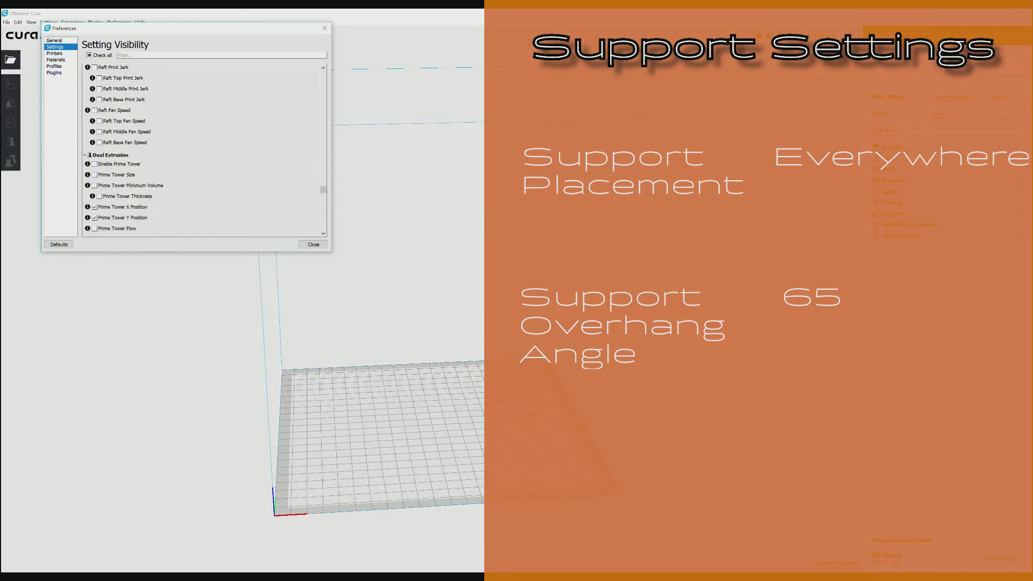
pyautogui.scroll(-2, 204, 150)
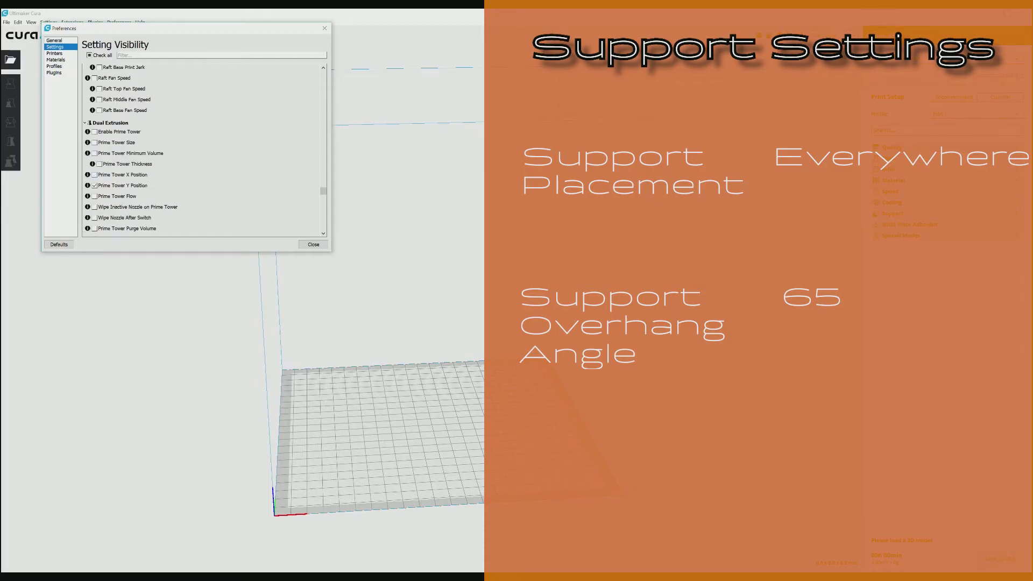
pyautogui.scroll(-8, 203, 150)
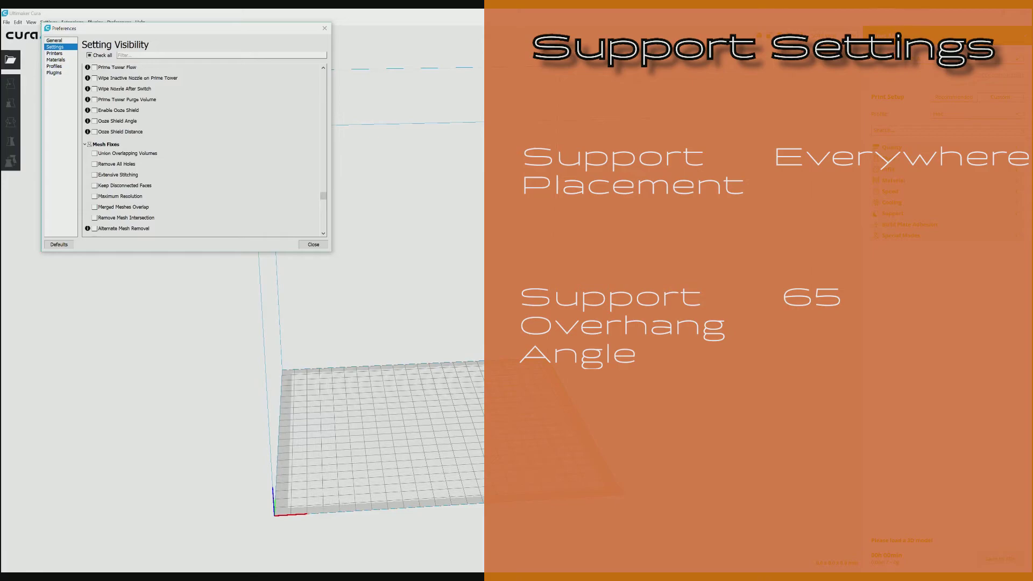
pyautogui.moveTo(127, 153)
pyautogui.scroll(-2, 127, 154)
pyautogui.scroll(-4, 127, 153)
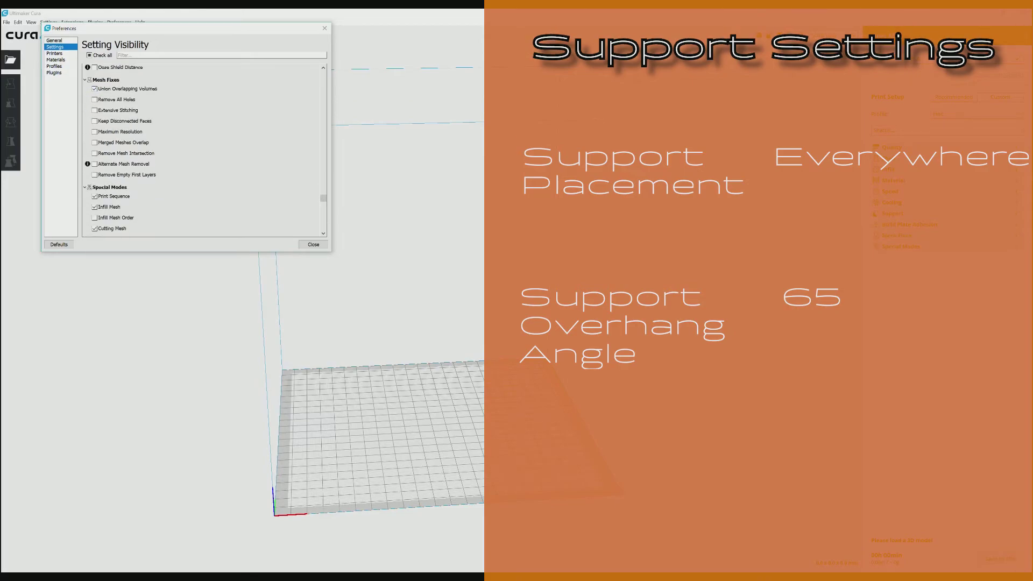
pyautogui.scroll(-5, 127, 154)
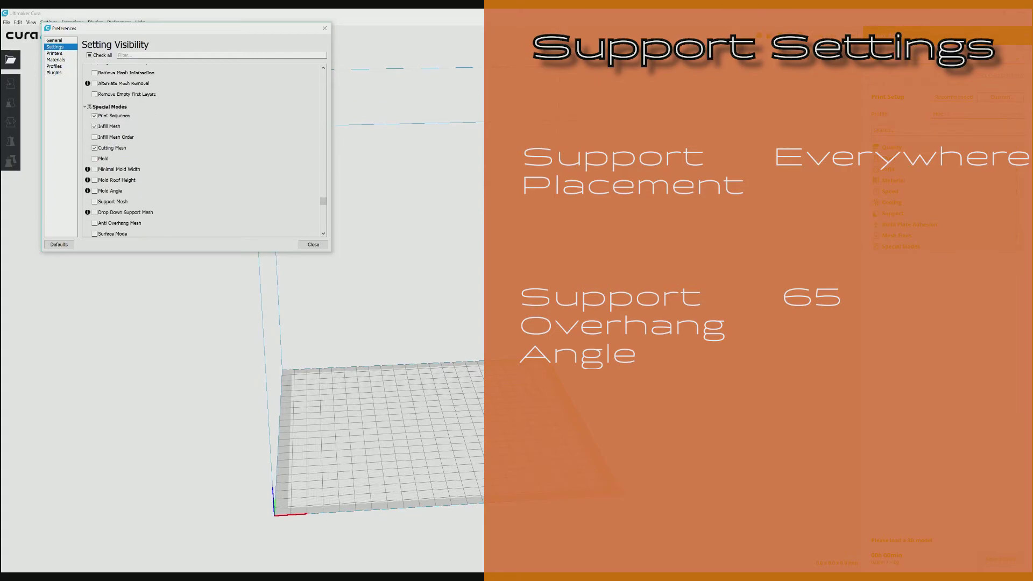
pyautogui.scroll(-4, 127, 154)
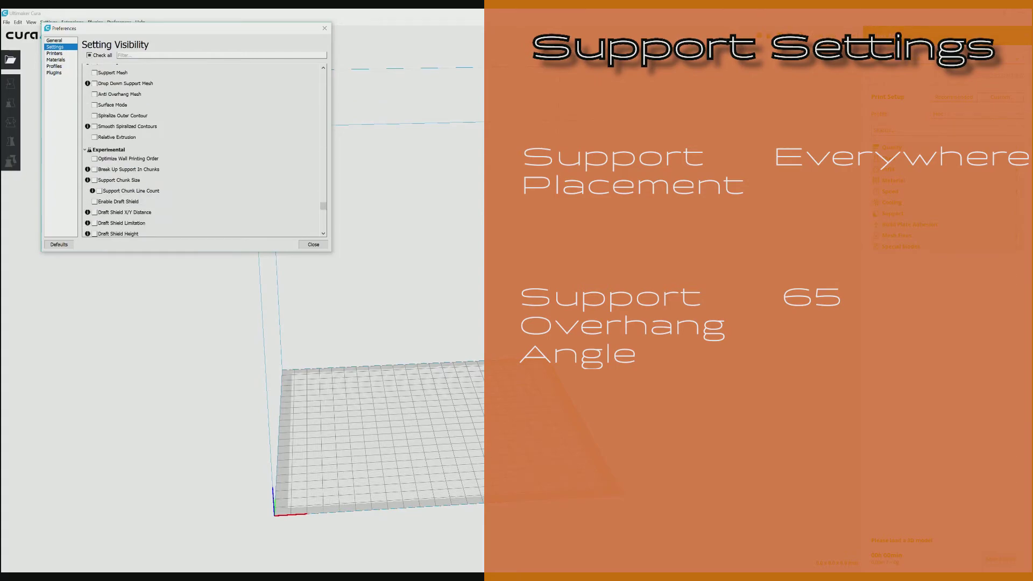
pyautogui.scroll(-2, 127, 154)
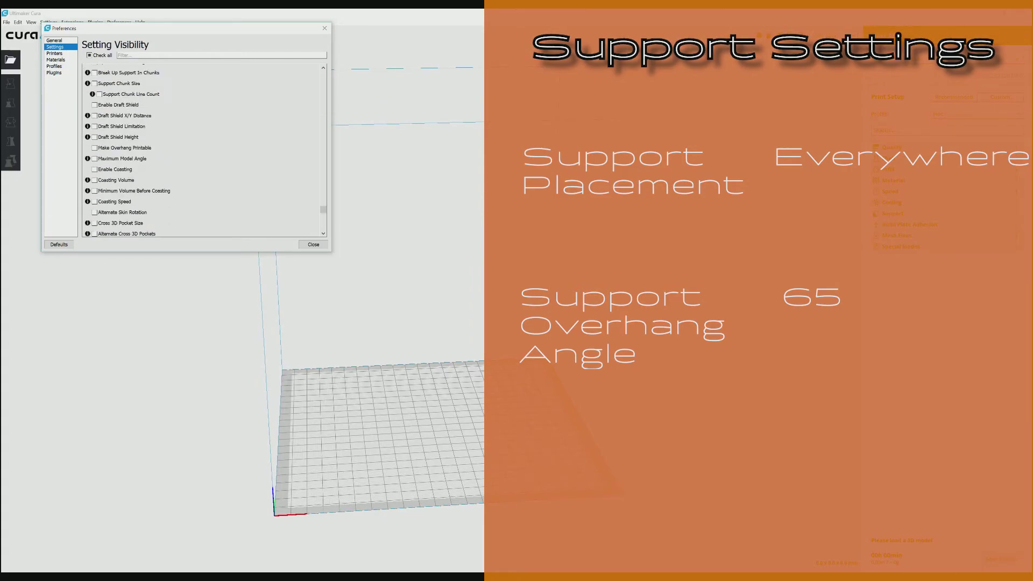
pyautogui.scroll(-5, 127, 153)
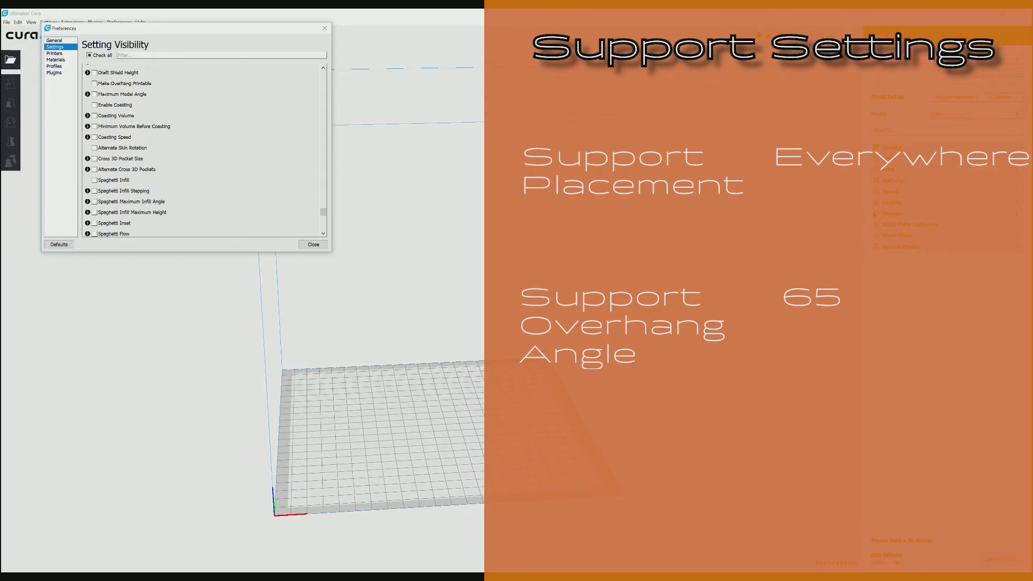
pyautogui.scroll(-5, 127, 154)
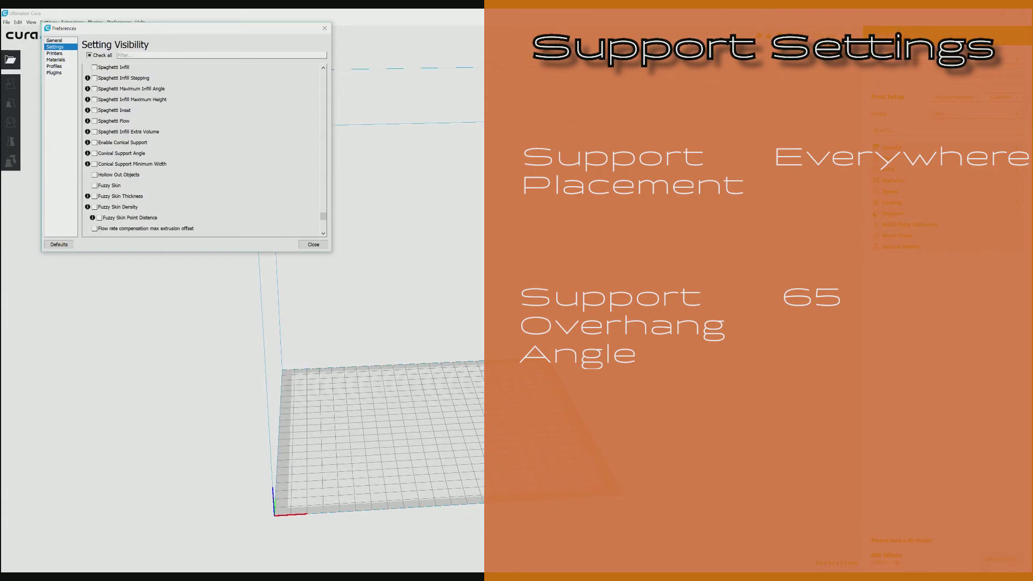
pyautogui.scroll(-10, 204, 151)
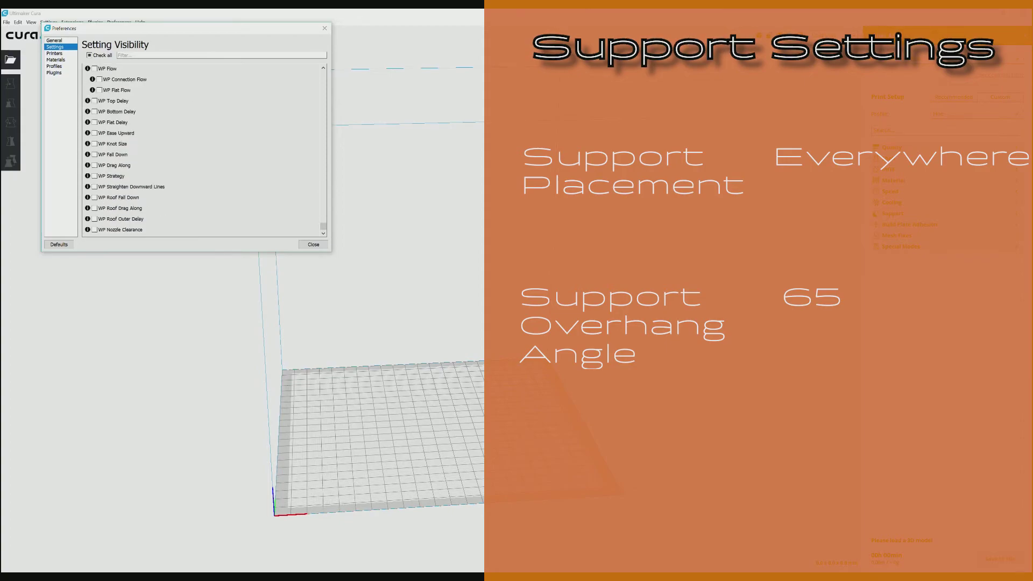
pyautogui.click(56, 60)
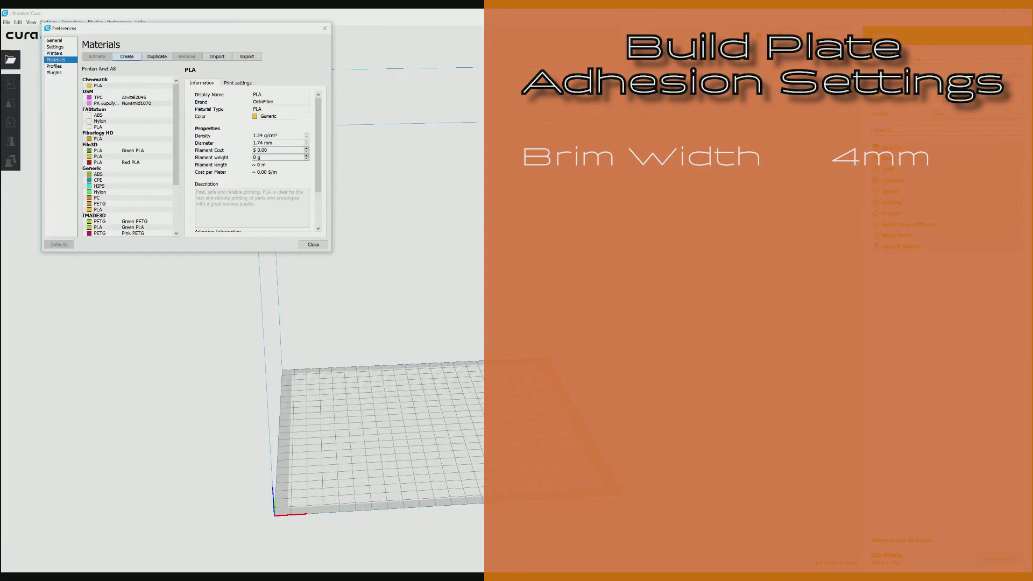
# Step: Review the Verbatim BVOH and Innoflex 60 material details in the Materials list
pyautogui.click(100, 234)
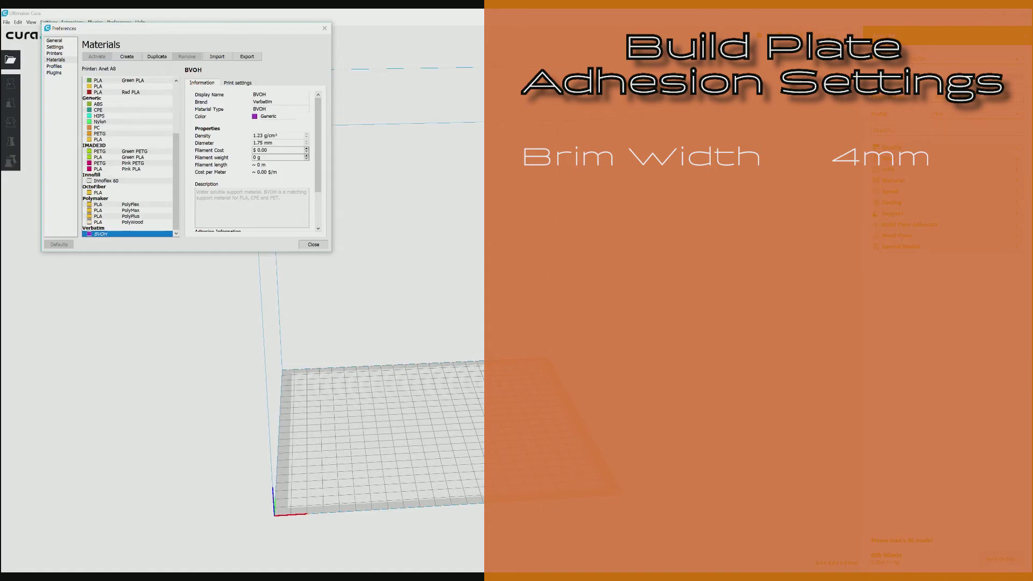
pyautogui.click(106, 181)
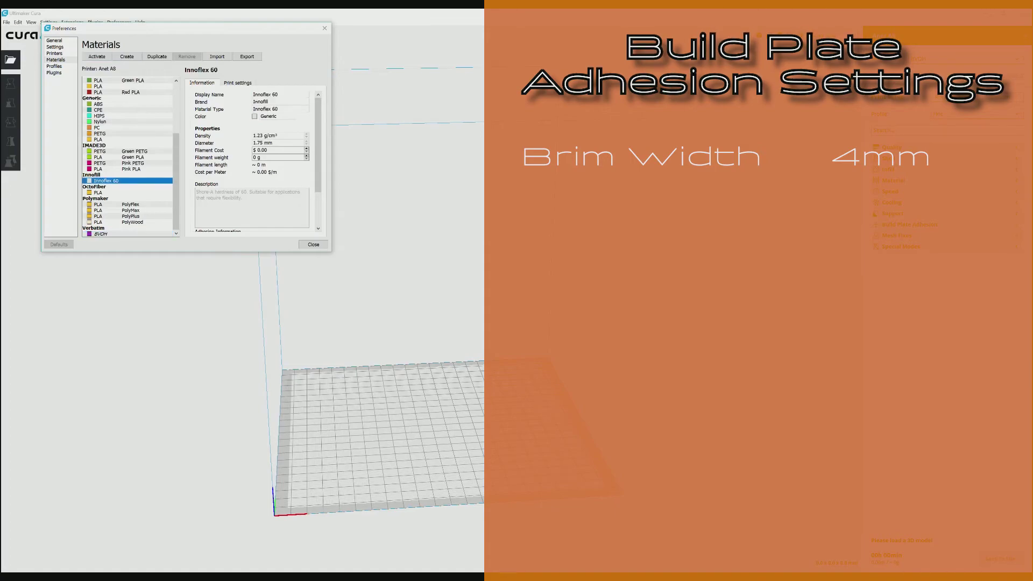
pyautogui.click(100, 234)
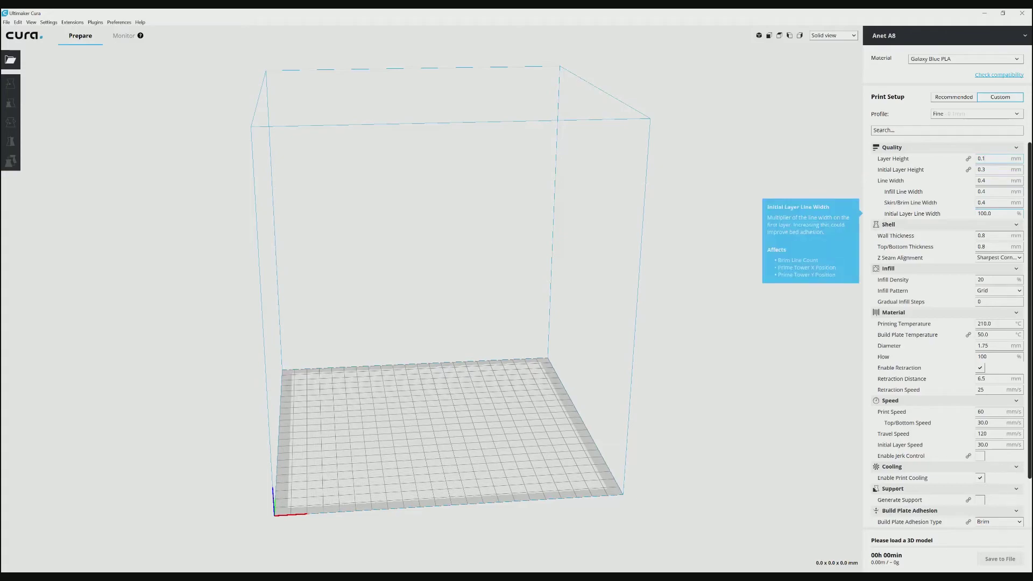
# Step: Set Z seam alignment to Random
pyautogui.click(999, 258)
pyautogui.click(995, 281)
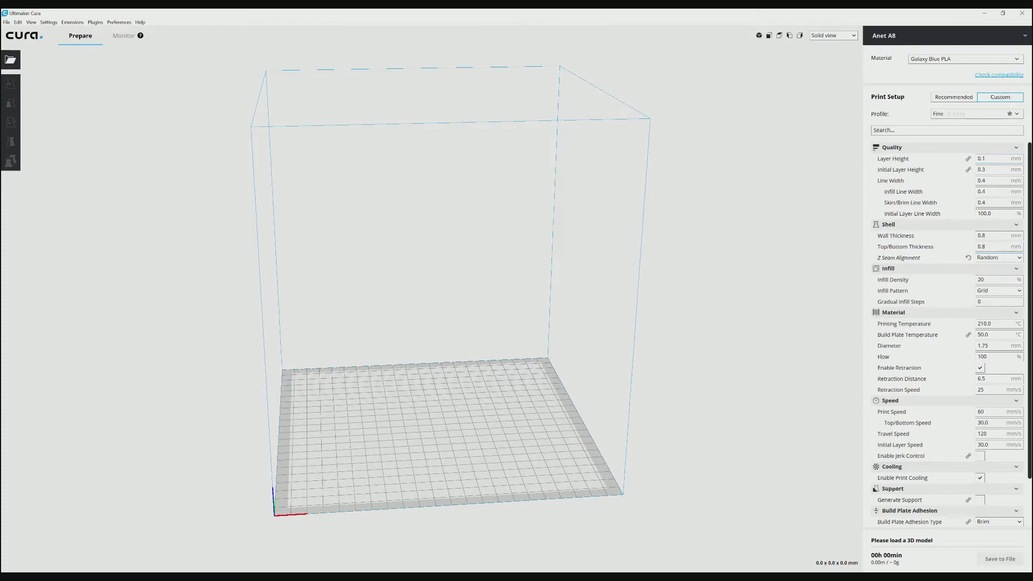
pyautogui.scroll(-3, 452, 290)
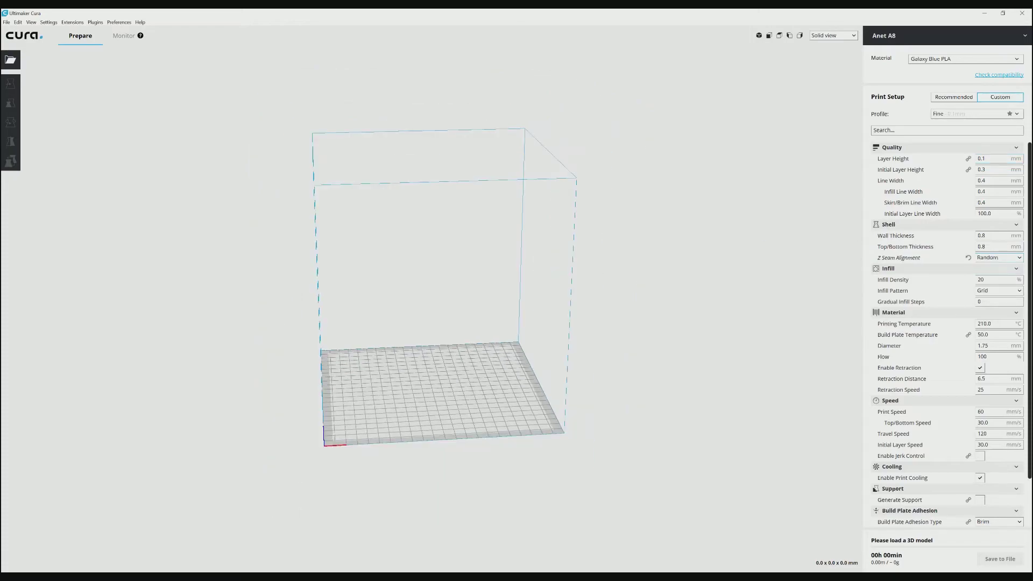
pyautogui.scroll(4, 452, 290)
pyautogui.scroll(-2, 947, 333)
# Step: Set initial layer speed to 15 mm/s and brim width to 4 mm
pyautogui.doubleClick(982, 404)
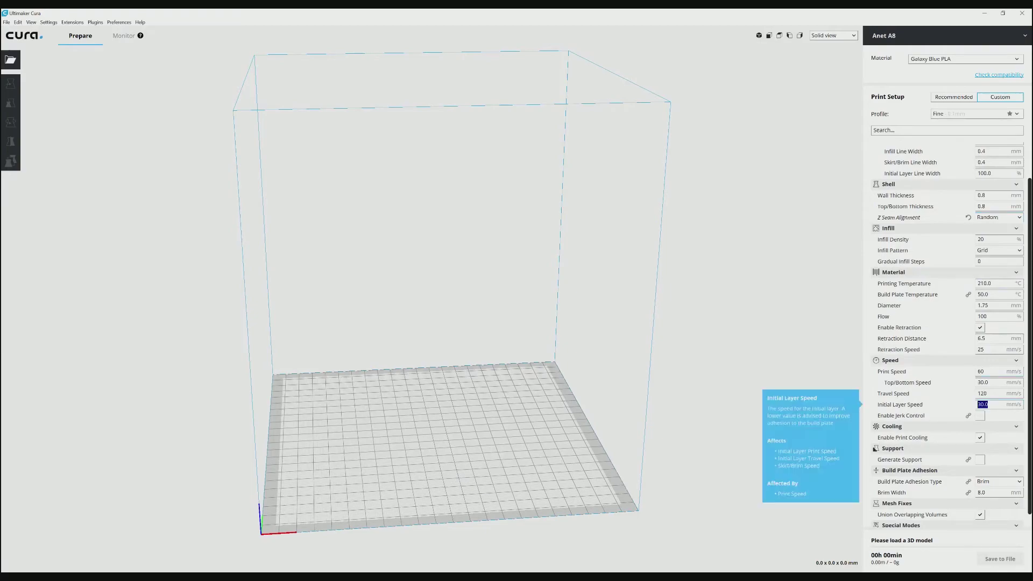
pyautogui.write('15')
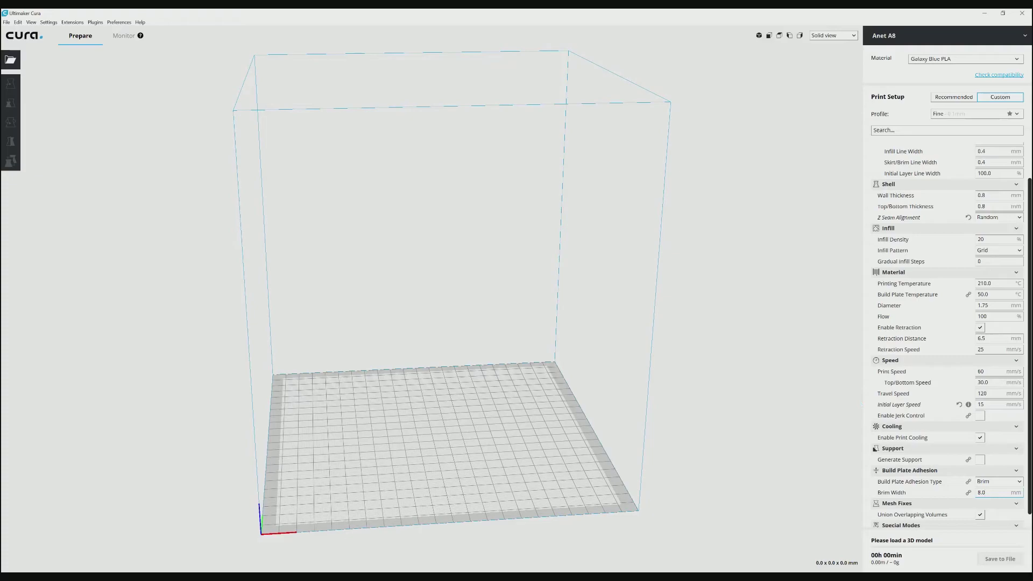
pyautogui.doubleClick(981, 492)
pyautogui.write('4')
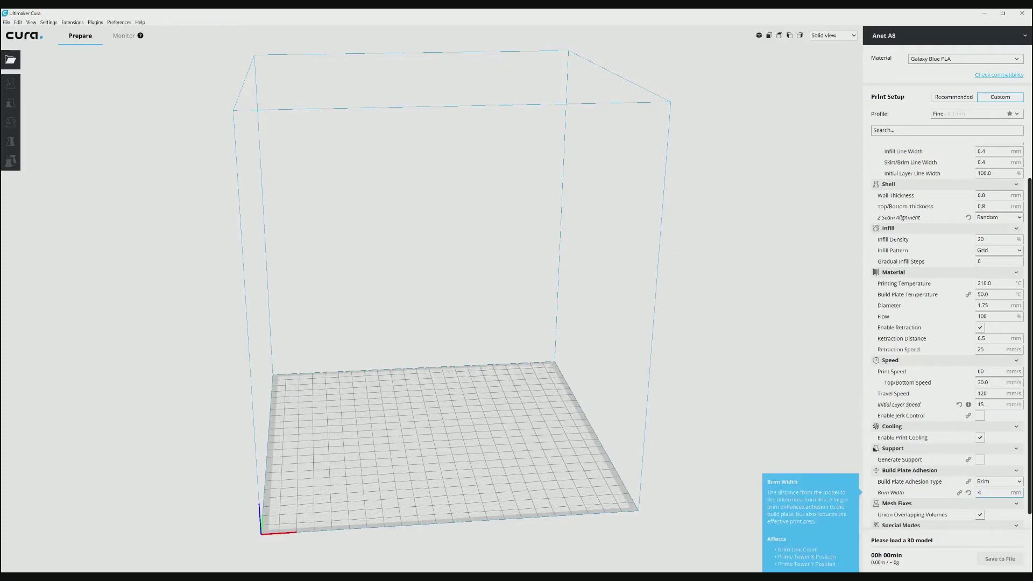
pyautogui.scroll(3, 947, 401)
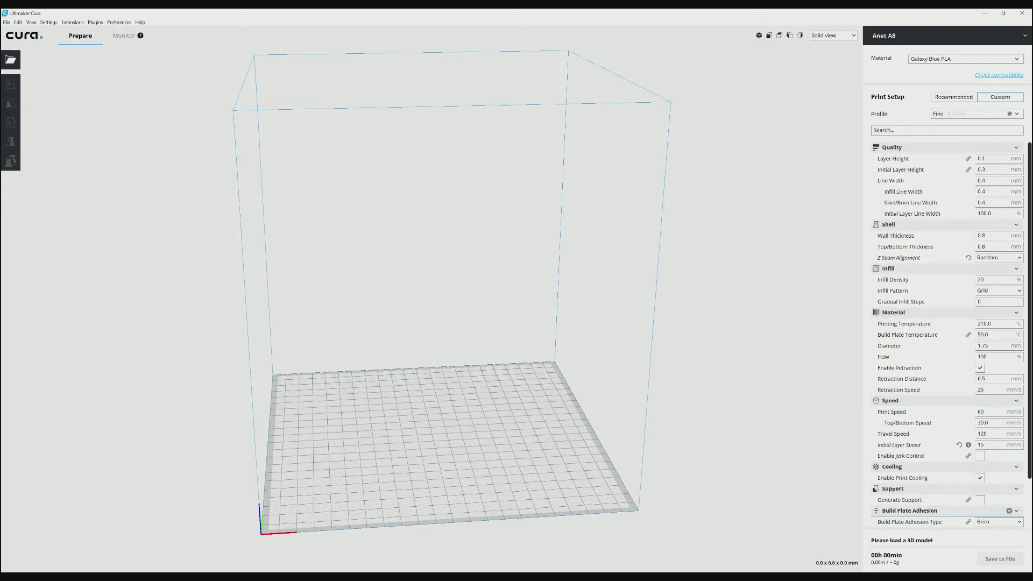
# Step: Create a profile from current settings named 'Anet A8'
pyautogui.click(975, 113)
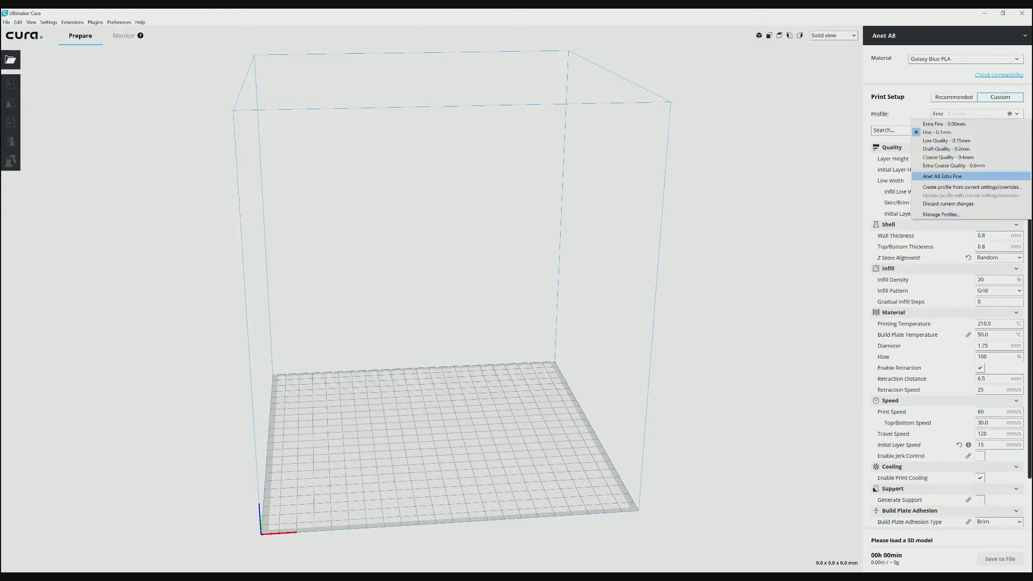
pyautogui.click(947, 187)
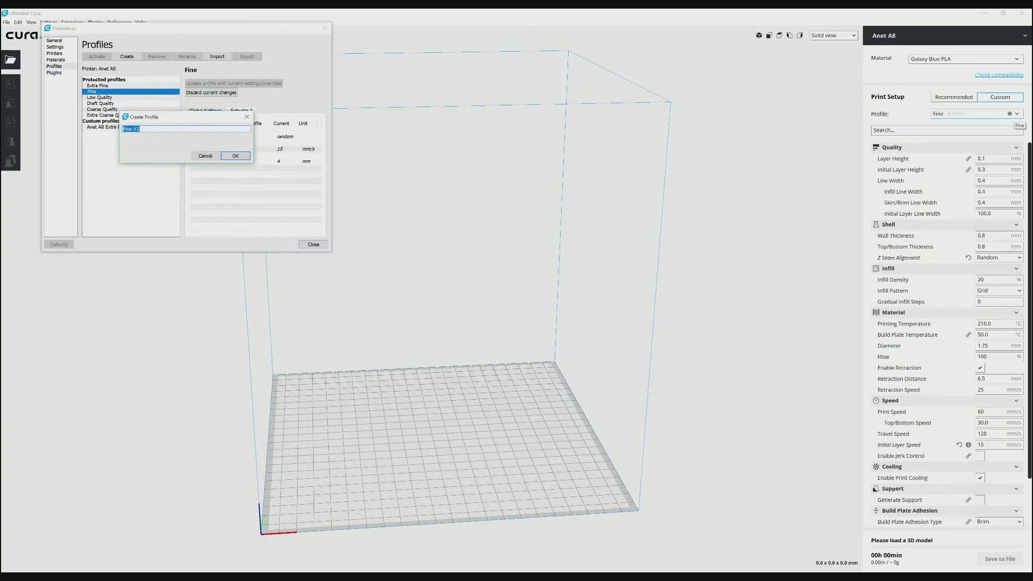
pyautogui.write('Anet A8')
pyautogui.press('Return')
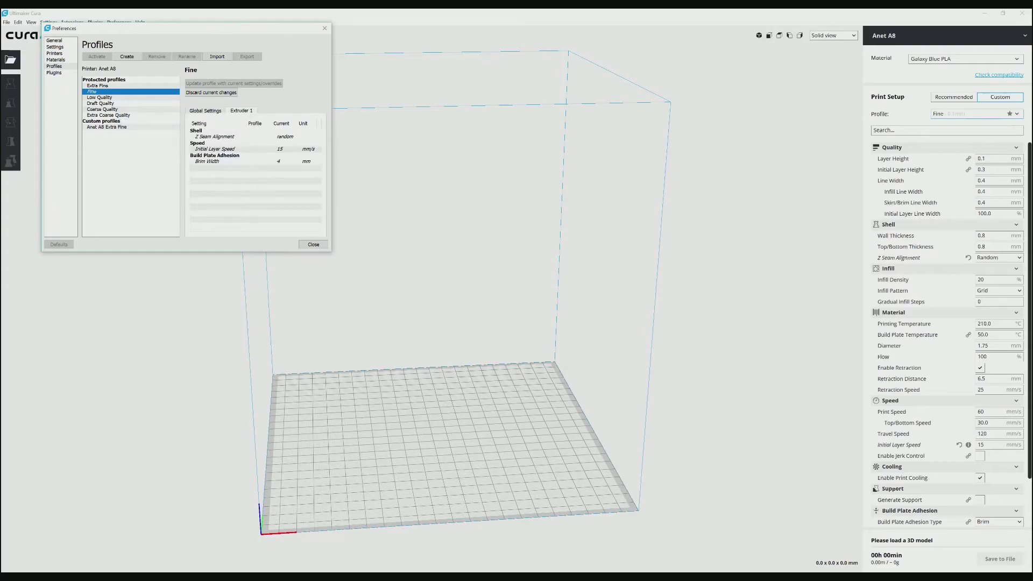
pyautogui.press('Escape')
# Step: Create the profile again as 'Anet A8 Fine' and close Preferences
pyautogui.click(975, 114)
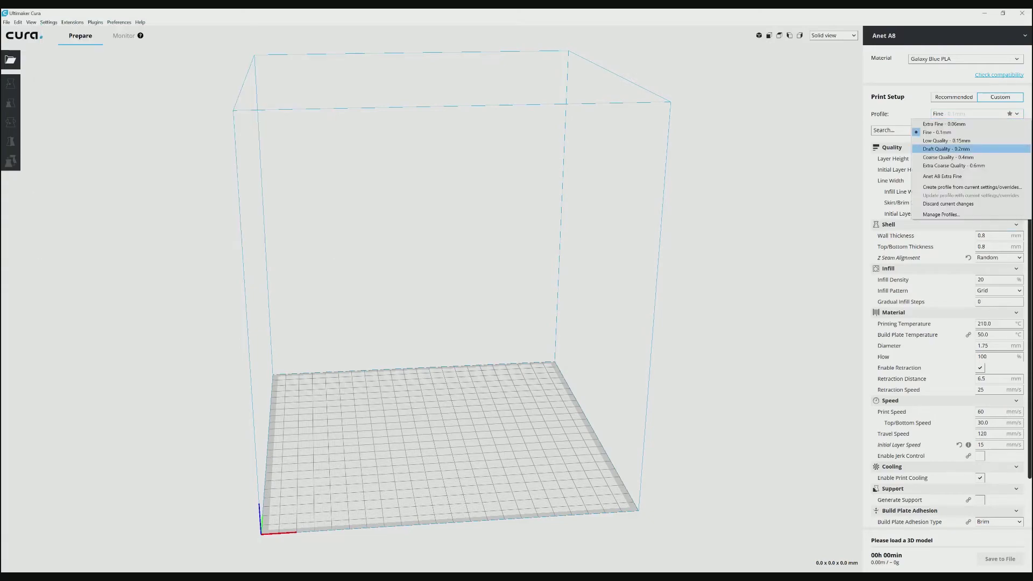
pyautogui.click(947, 188)
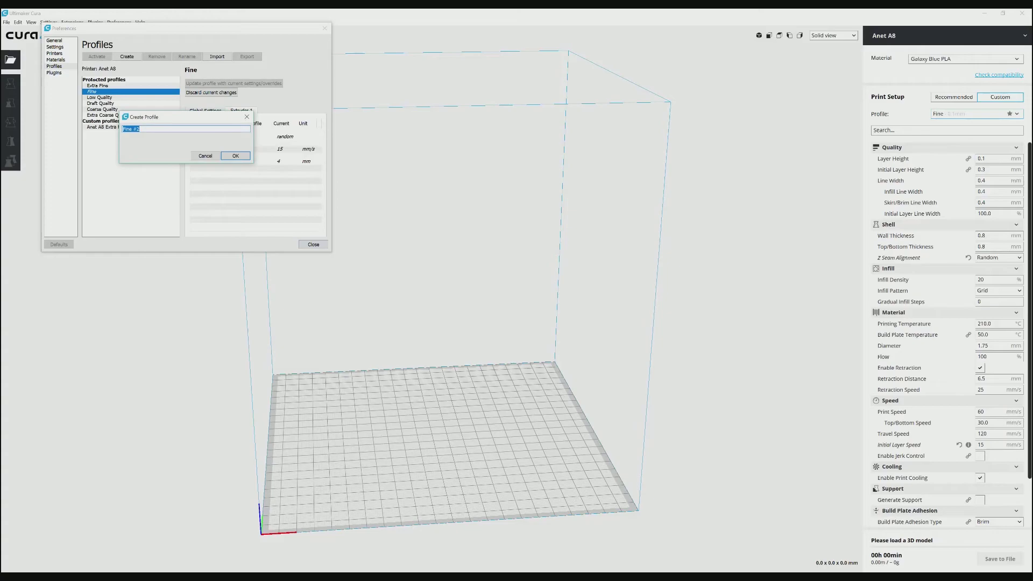
pyautogui.write('Anet A8')
pyautogui.click(235, 156)
pyautogui.click(313, 244)
pyautogui.click(974, 114)
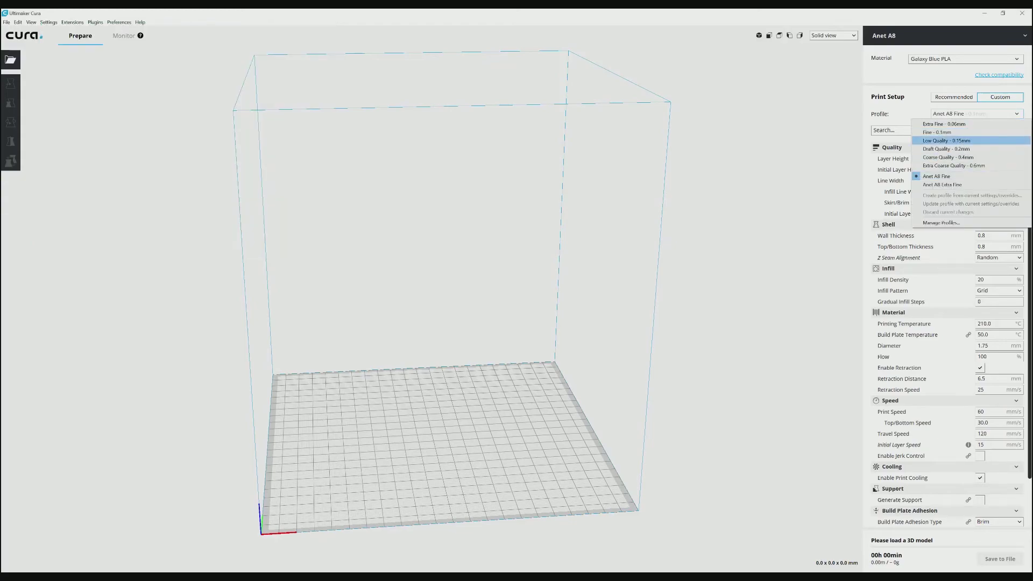
# Step: Switch the active print profile to Anet A8 Fine
pyautogui.click(946, 140)
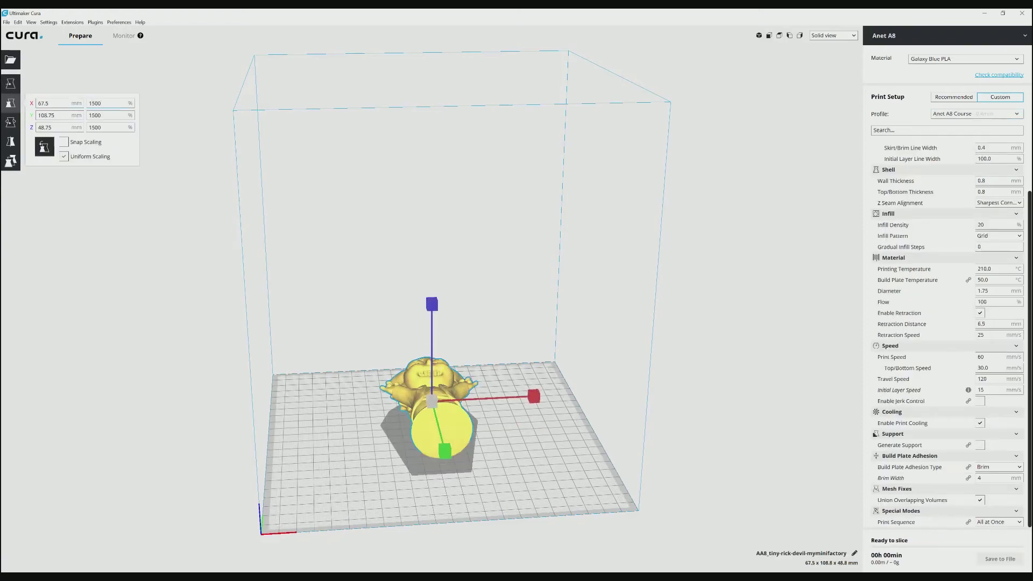
pyautogui.press('r')
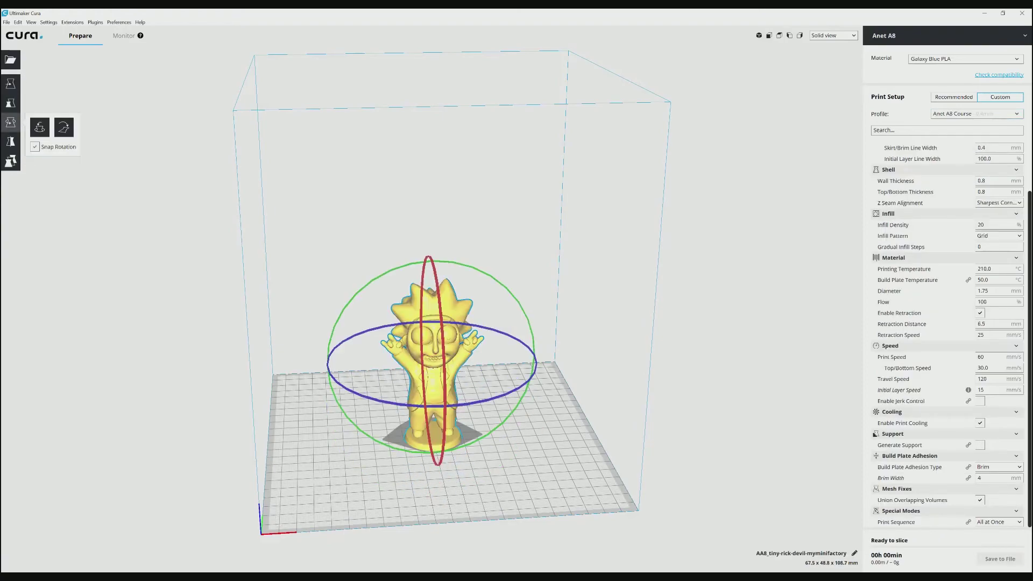
pyautogui.click(995, 114)
pyautogui.click(995, 130)
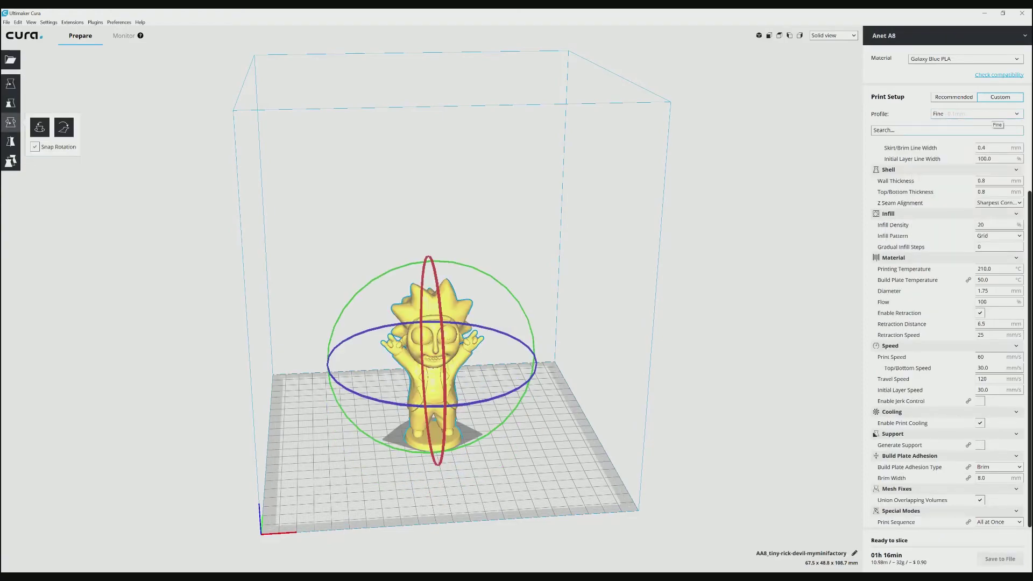
pyautogui.click(974, 113)
pyautogui.click(936, 185)
# Step: Enable Generate Support and preview the figurine's bottom printed layers
pyautogui.scroll(-1, 947, 323)
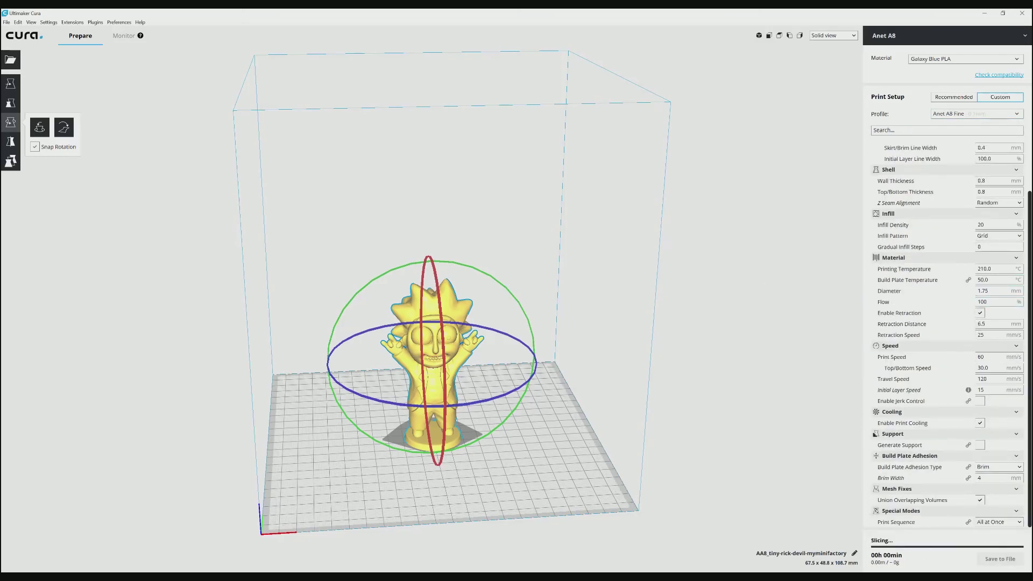
pyautogui.moveTo(484, 269)
pyautogui.mouseDown(button='right')
pyautogui.moveTo(544, 210)
pyautogui.moveTo(479, 275)
pyautogui.mouseUp(button='right')
pyautogui.click(980, 446)
pyautogui.scroll(-1, 947, 403)
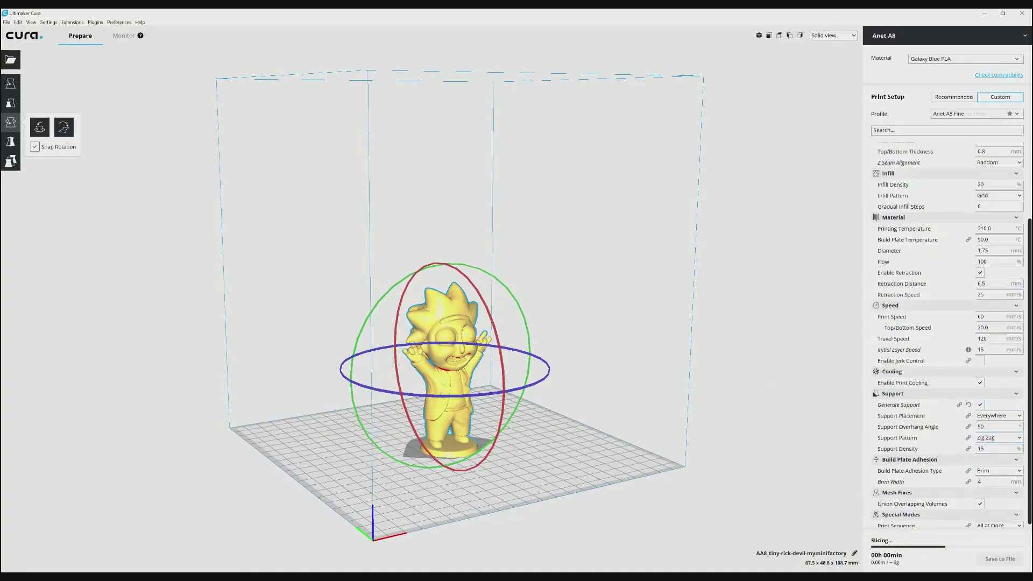
pyautogui.scroll(5, 462, 377)
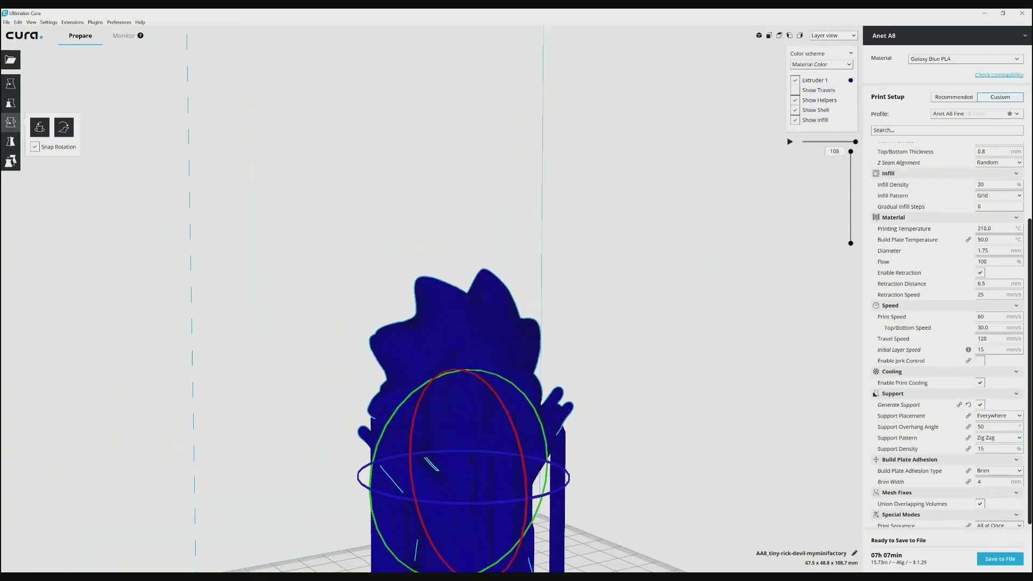
pyautogui.scroll(-2, 442, 344)
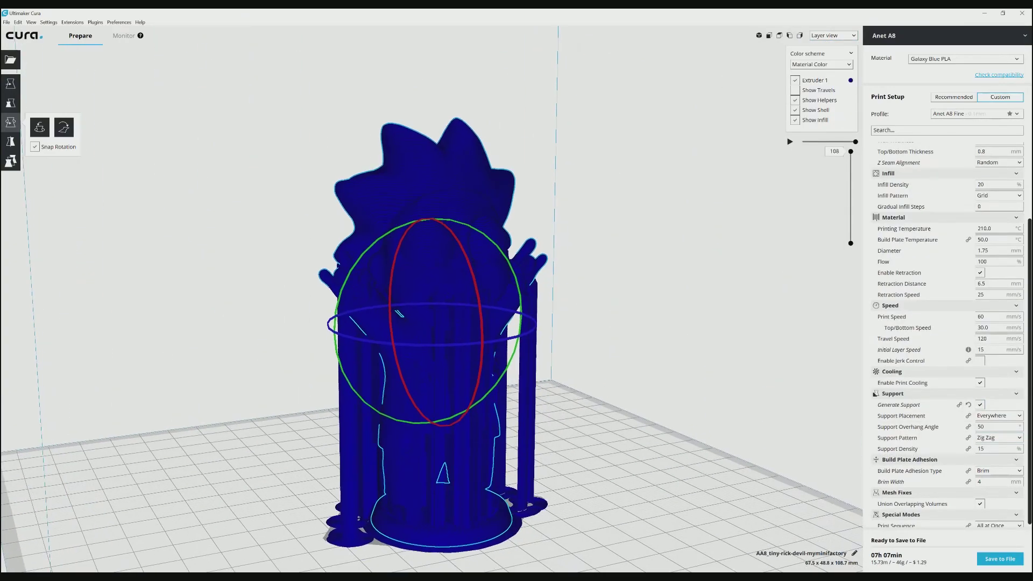
pyautogui.scroll(3, 441, 323)
pyautogui.scroll(-3, 441, 323)
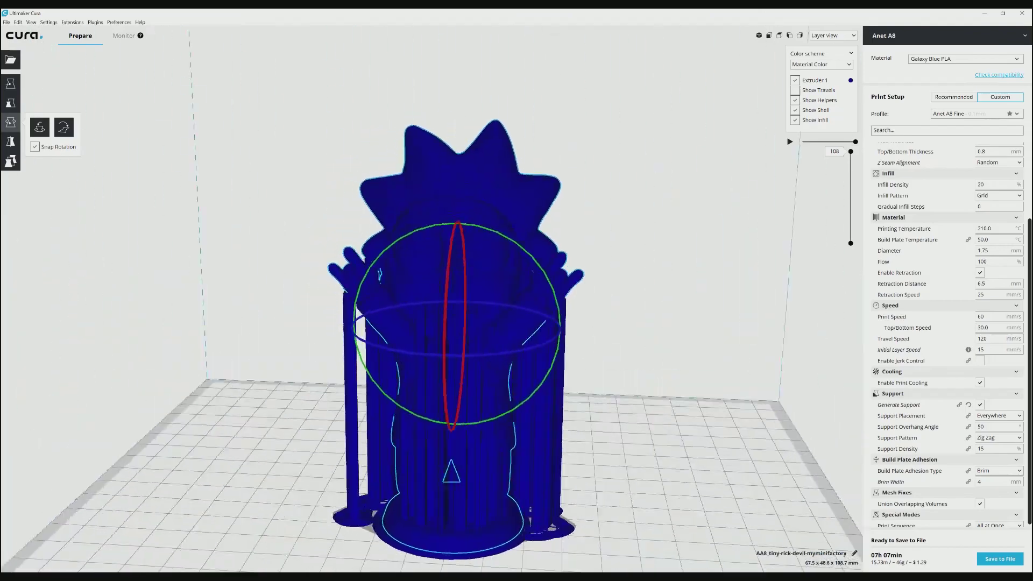
pyautogui.moveTo(441, 323); pyautogui.dragTo(473, 315, button='right')
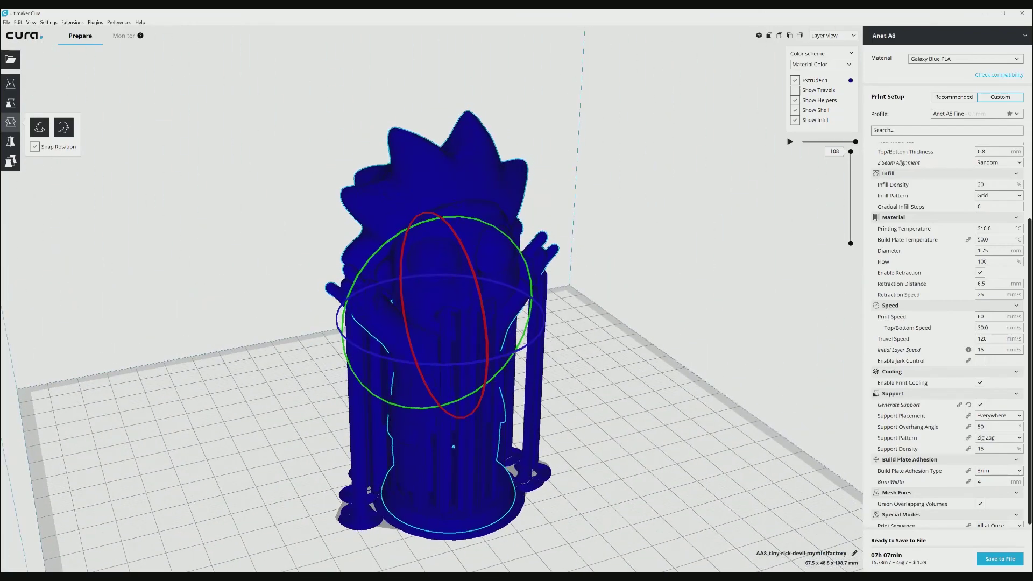
pyautogui.moveTo(851, 151); pyautogui.dragTo(851, 229)
# Step: Set wall thickness to 0.8 mm
pyautogui.scroll(3, 948, 269)
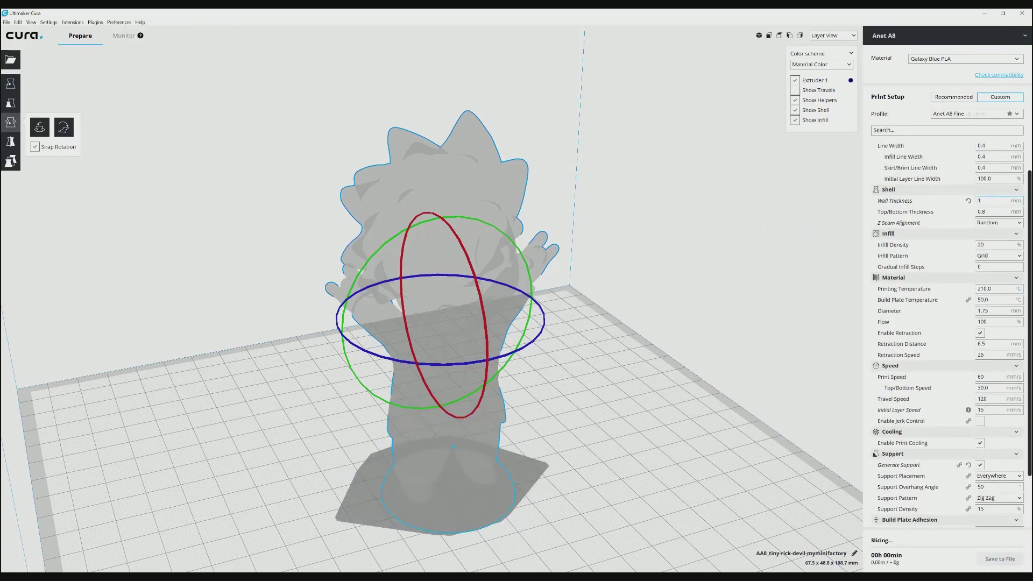
pyautogui.scroll(5, 431, 299)
pyautogui.moveTo(431, 299); pyautogui.dragTo(430, 334, button='right')
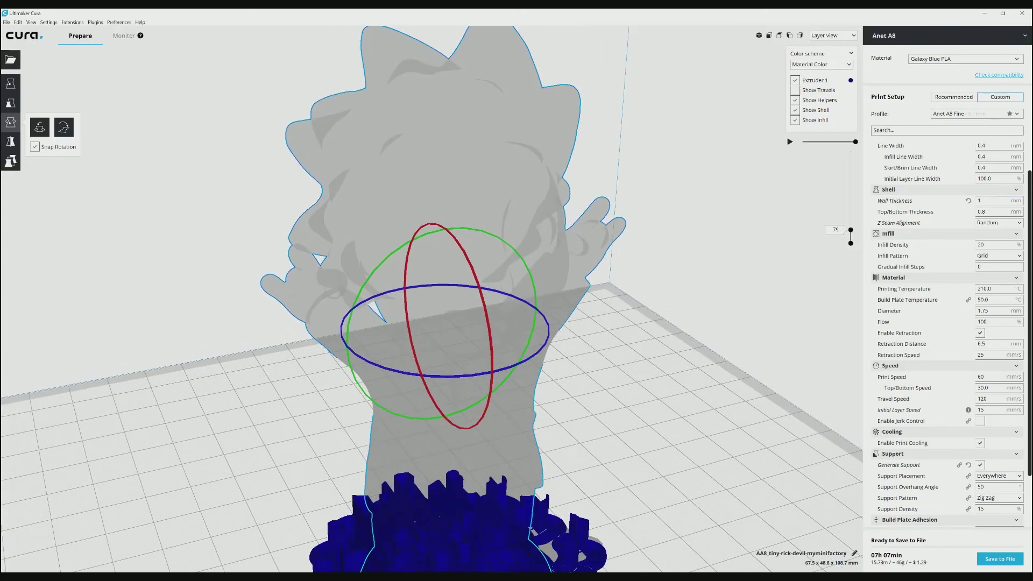
pyautogui.press('BackSpace')
pyautogui.write('0.8')
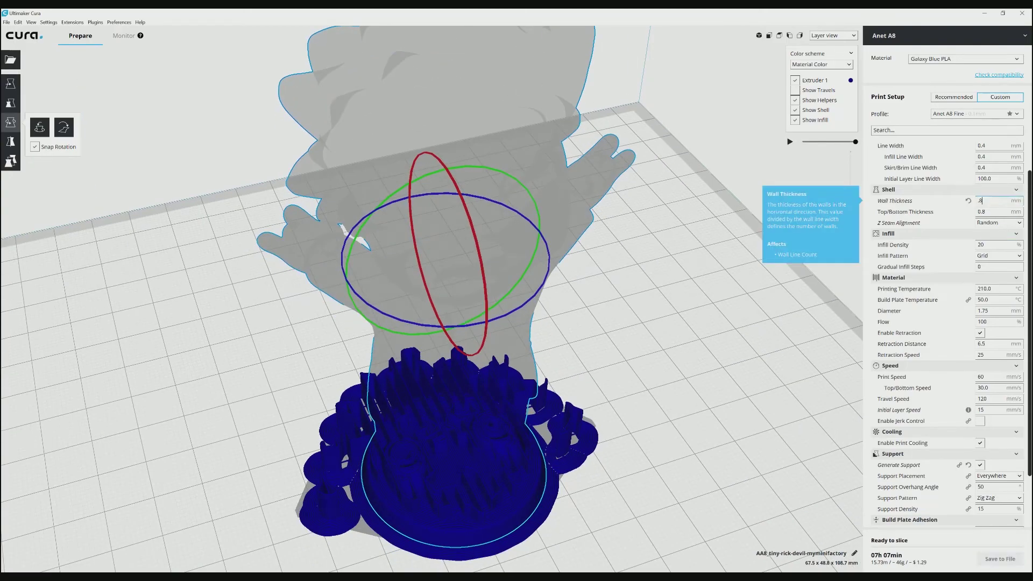
# Step: Set infill to 40% with Grid pattern and support overhang angle to 80°
pyautogui.doubleClick(995, 245)
pyautogui.write('30')
pyautogui.click(998, 256)
pyautogui.click(995, 267)
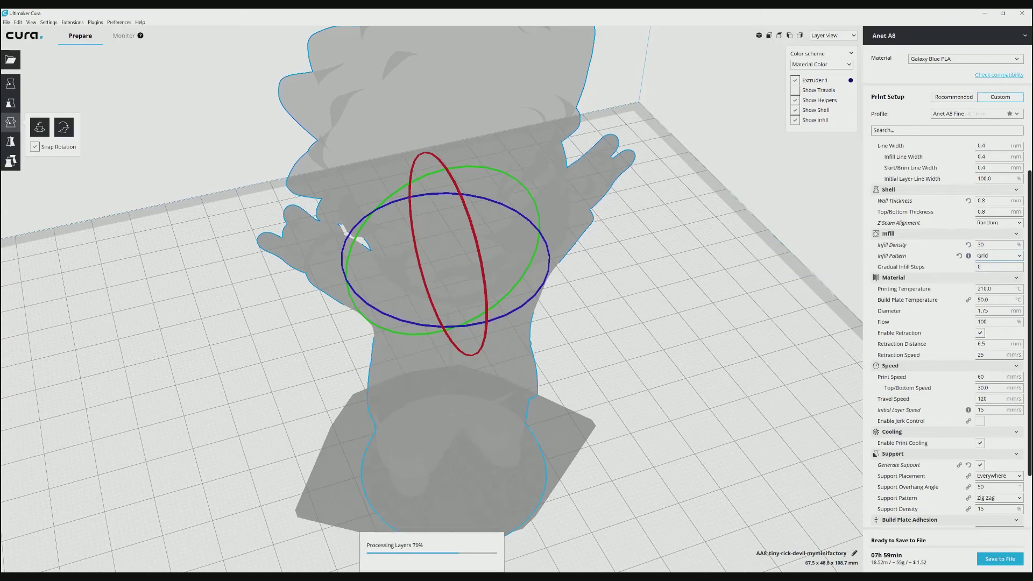
pyautogui.doubleClick(990, 245)
pyautogui.write('40')
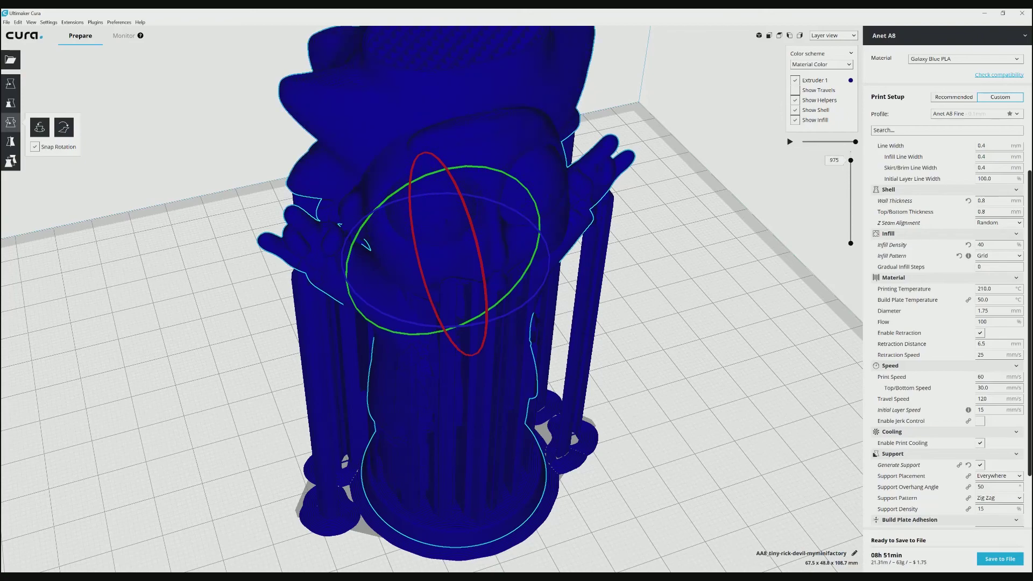
pyautogui.write('80')
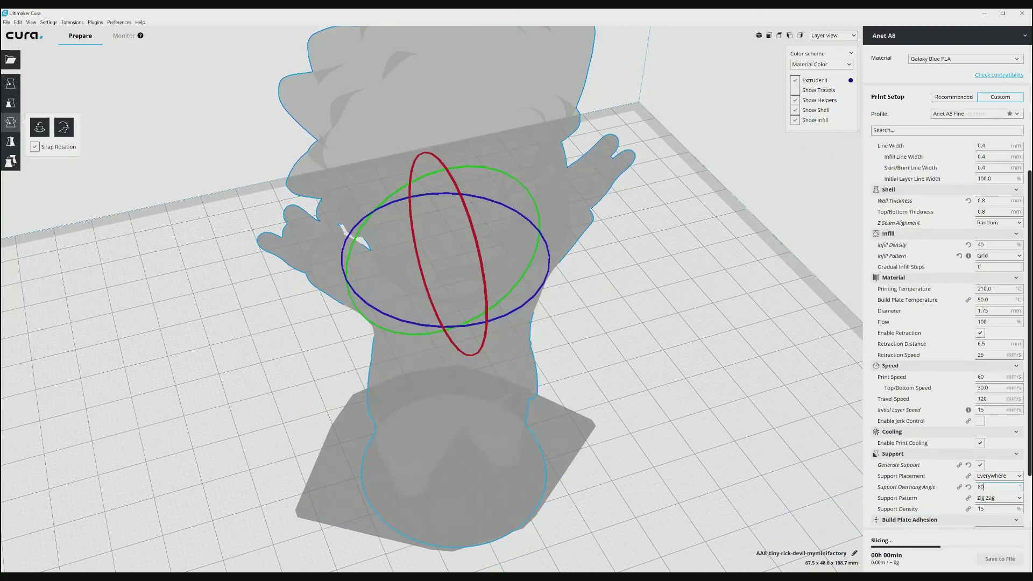